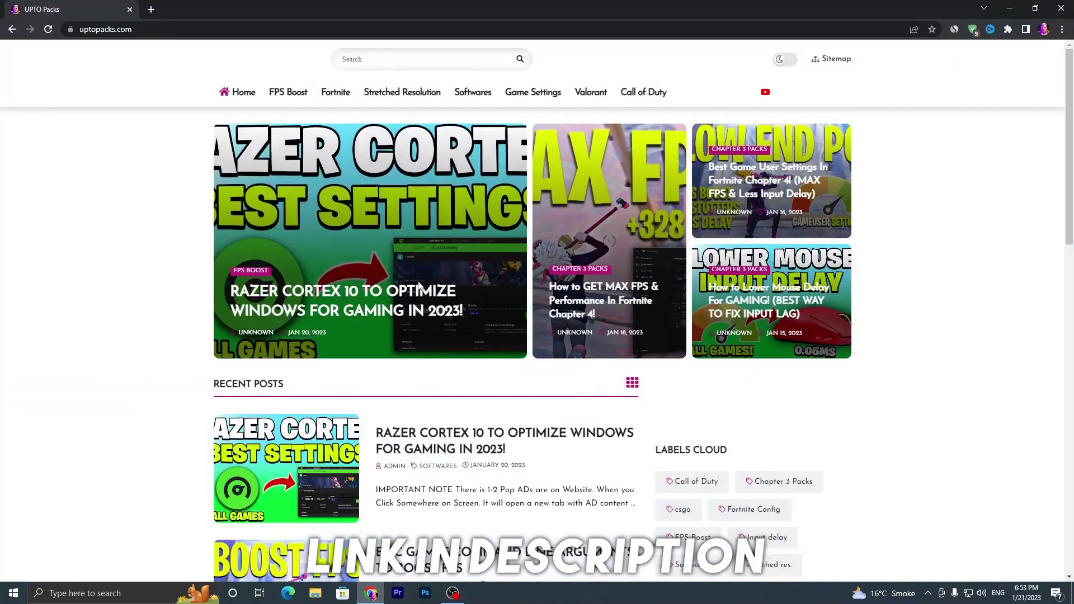
# Search UPTO Packs for 'msi' and open the MSI Utility Tool post
pyautogui.click(336, 52)
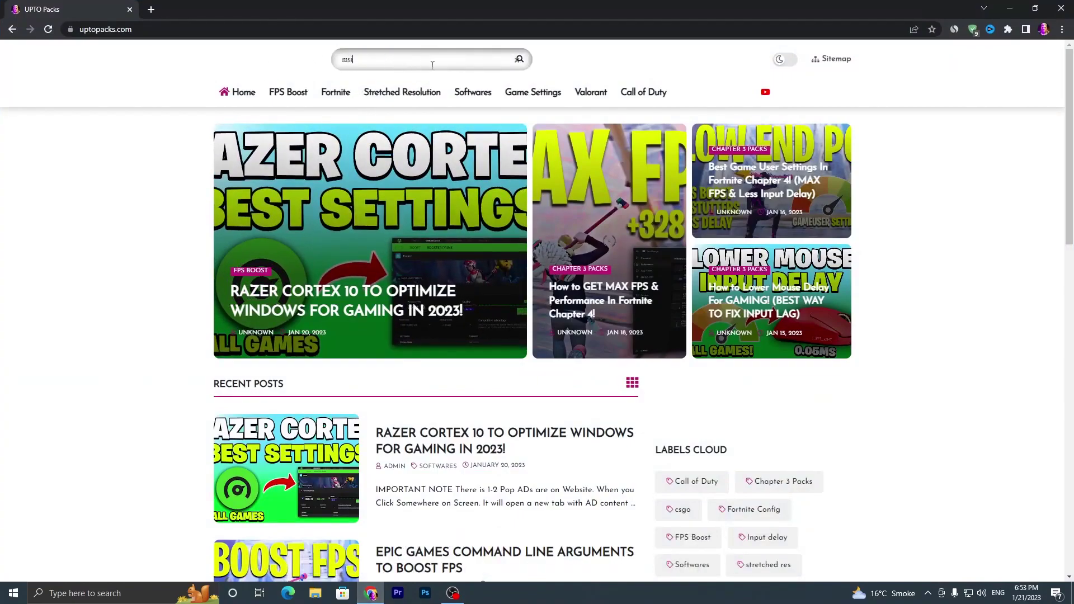
pyautogui.press('Return')
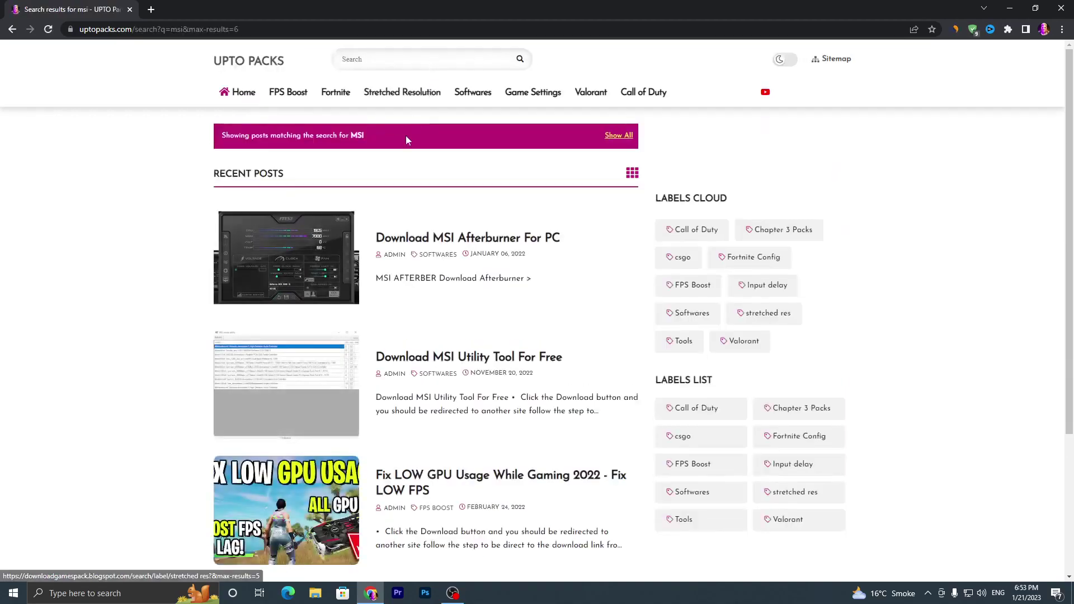
pyautogui.scroll(-3, 308, 268)
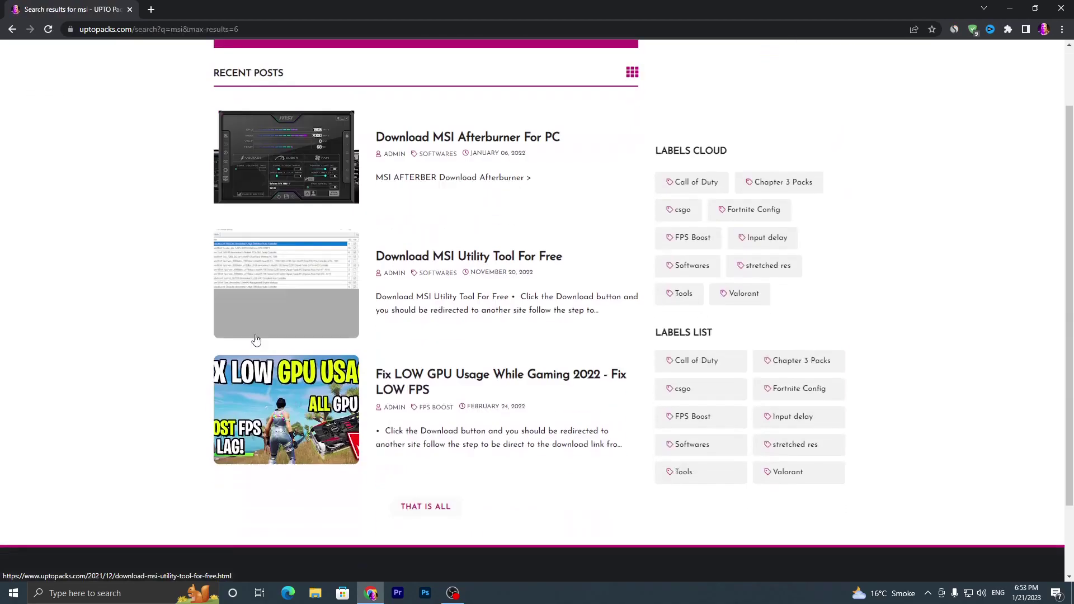
pyautogui.scroll(3, 271, 263)
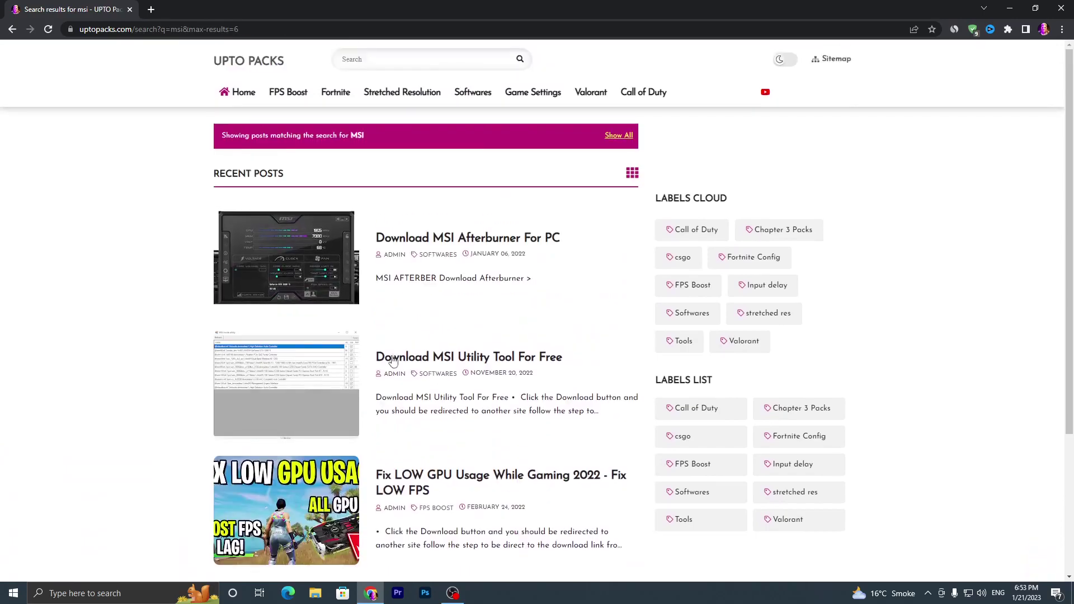
pyautogui.click(294, 384)
# Download MSI_util_v2.zip from Google Drive and drag it onto the desktop
pyautogui.scroll(-15, 356, 315)
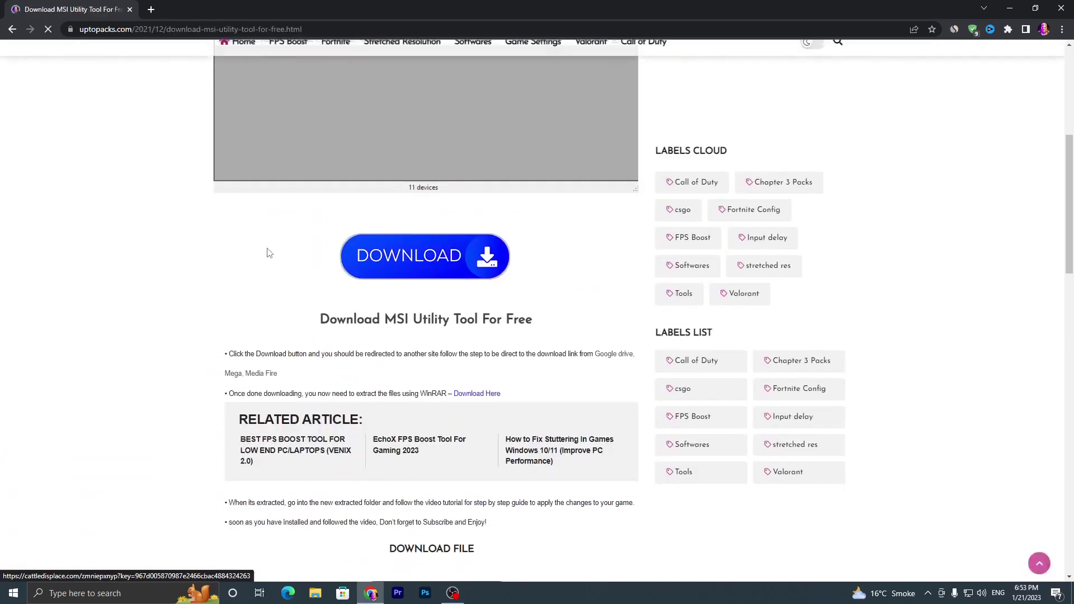
pyautogui.click(433, 292)
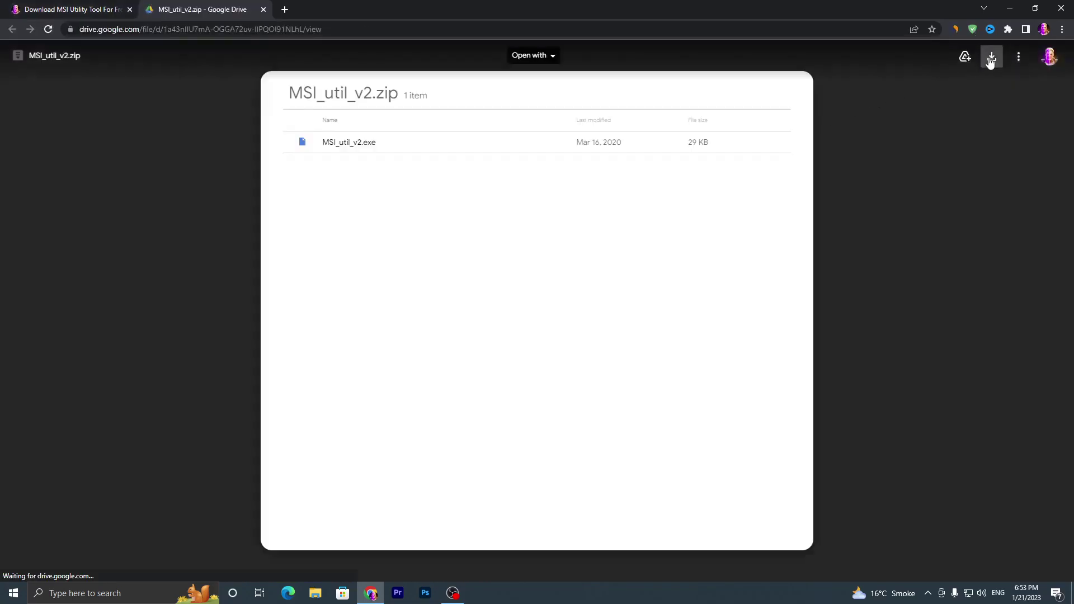
pyautogui.click(991, 57)
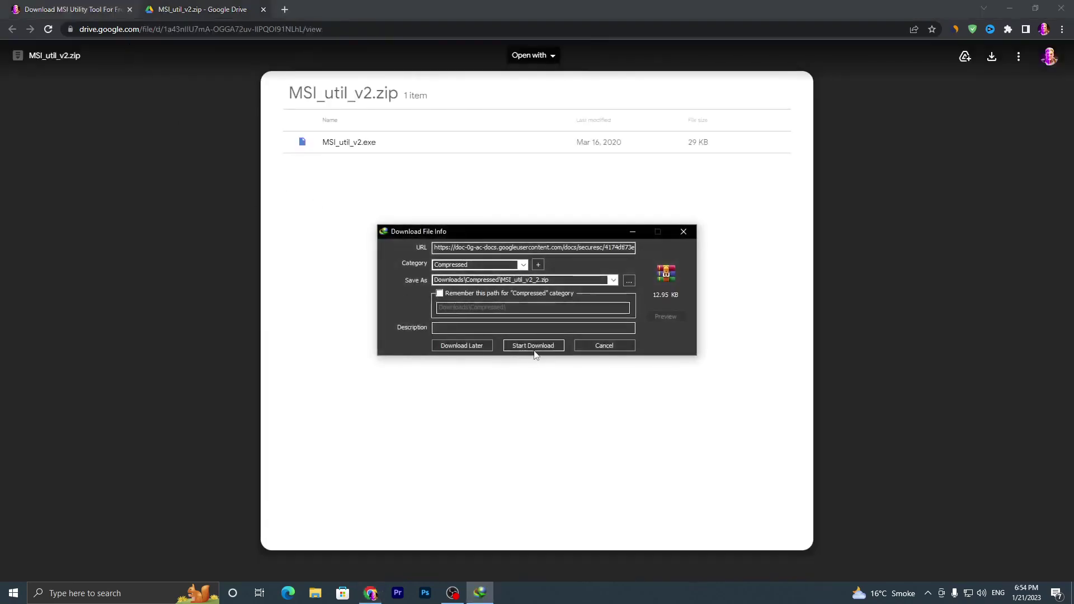
pyautogui.click(533, 346)
pyautogui.click(1008, 7)
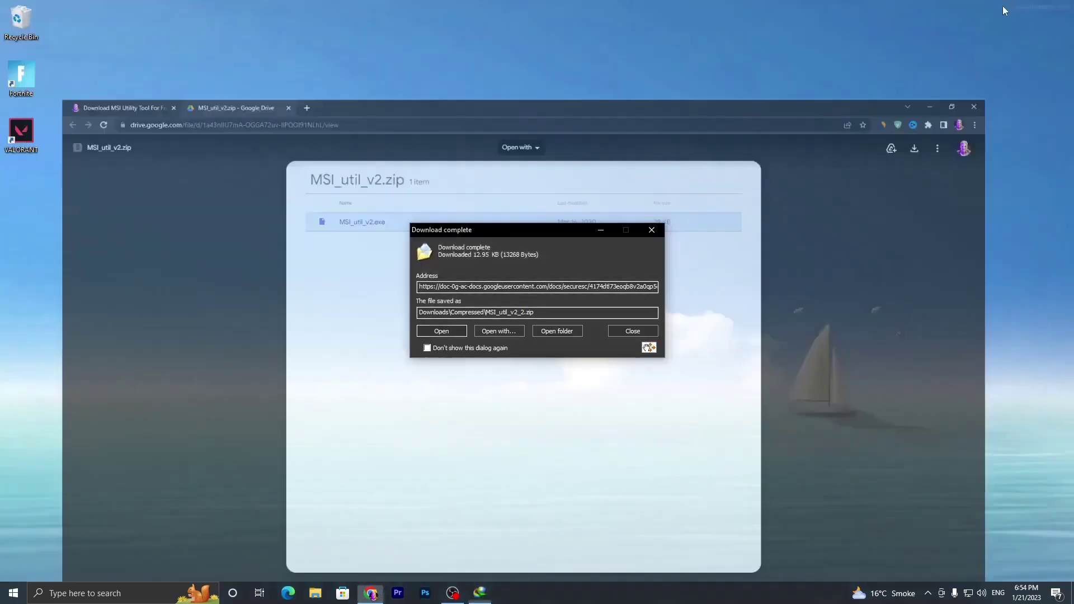
pyautogui.moveTo(708, 354); pyautogui.dragTo(700, 302)
pyautogui.click(651, 229)
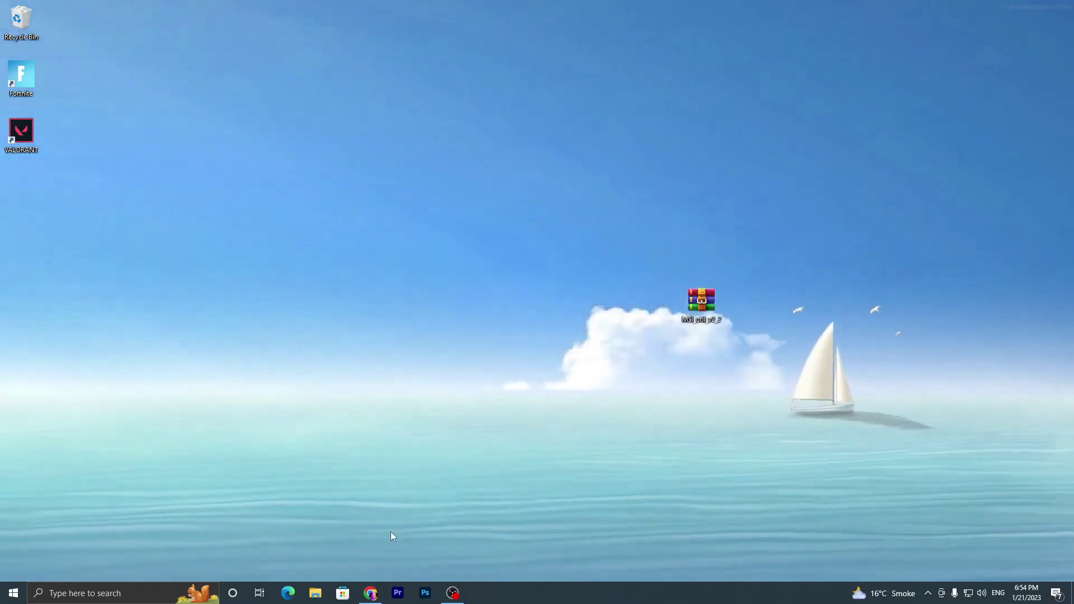
pyautogui.click(370, 593)
pyautogui.click(98, 7)
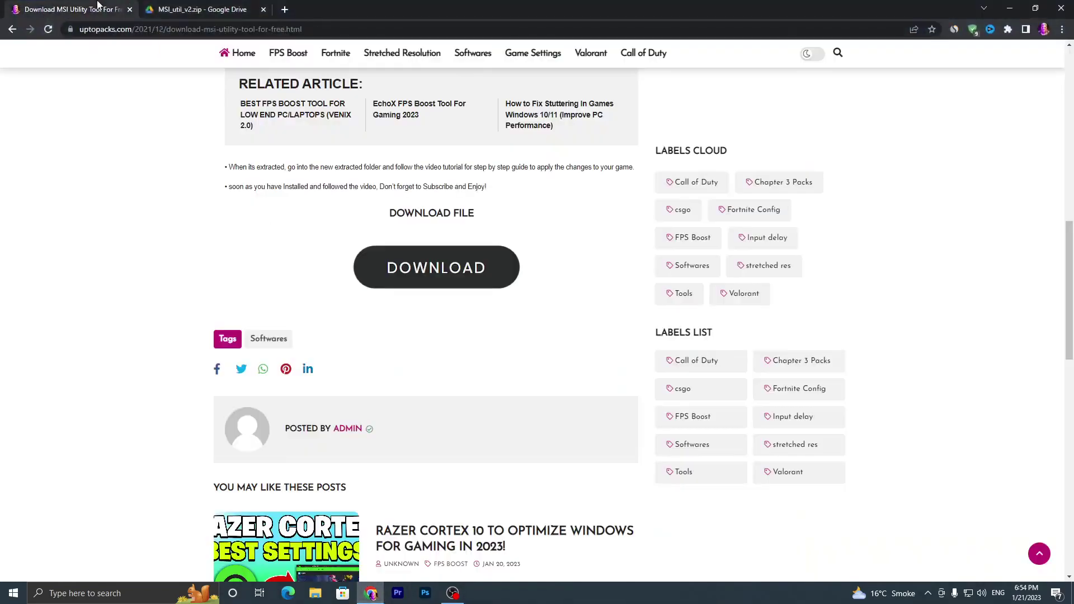
# Search the site for 'throttle' and download ThrottleStop_9.4.zip from the 'Download Throttle Stop For Free!' post
pyautogui.scroll(10, 156, 187)
pyautogui.click(361, 60)
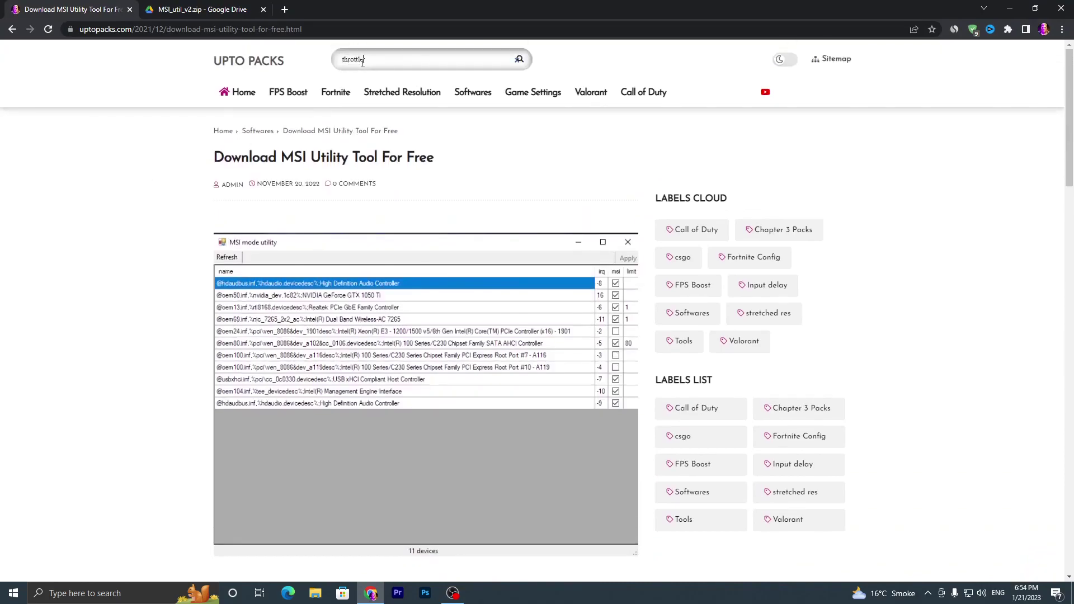
pyautogui.write('throttle')
pyautogui.press('Return')
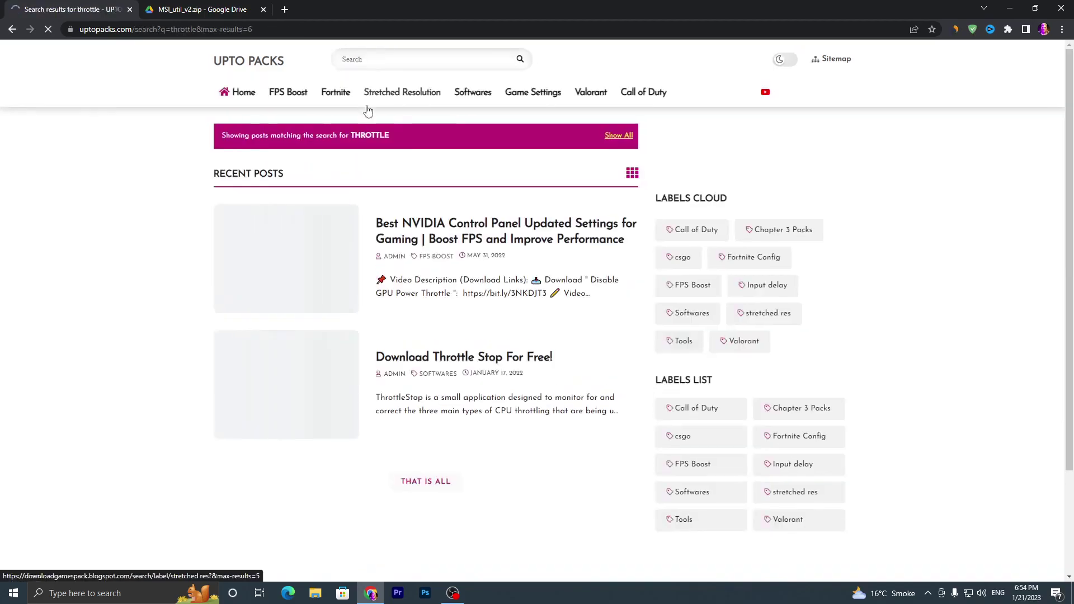
pyautogui.click(329, 365)
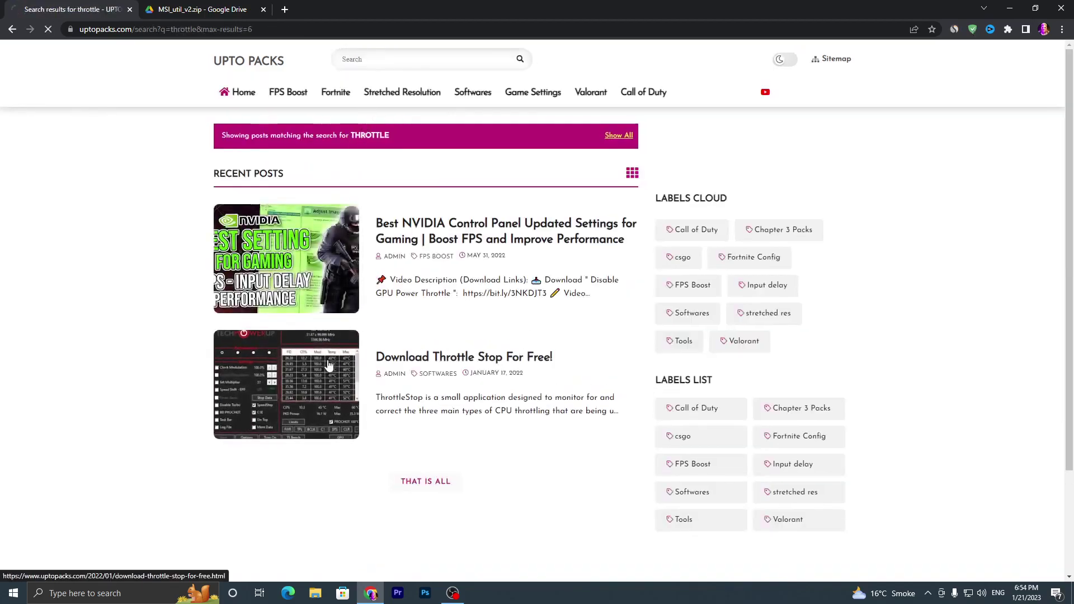
pyautogui.scroll(-10, 335, 369)
pyautogui.click(431, 420)
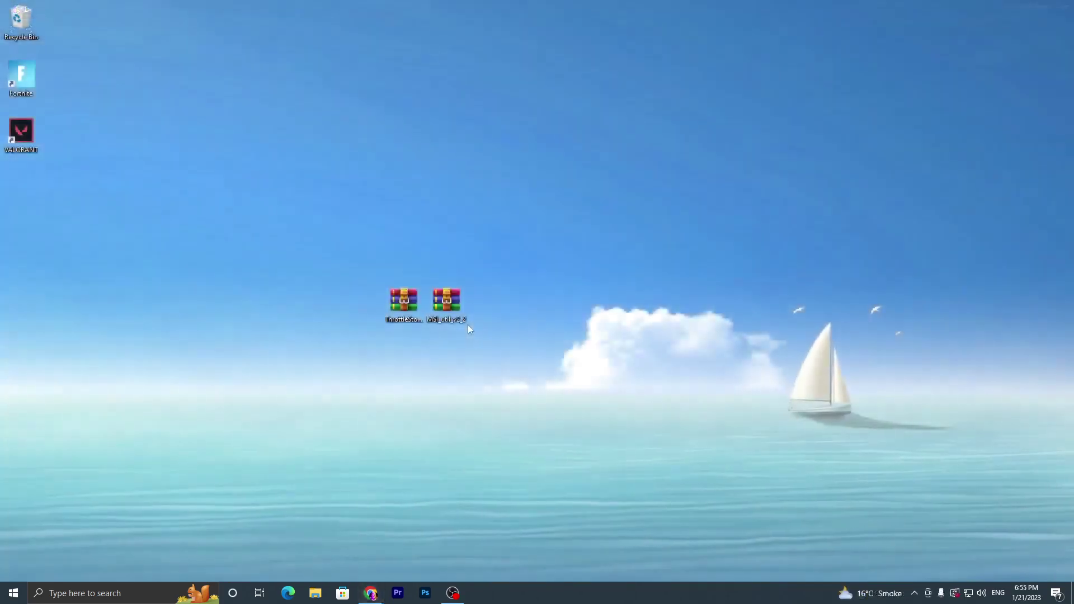
# Extract MSI_util_v2.exe from MSI_util_v2_2.zip onto the desktop with WinRAR
pyautogui.moveTo(517, 258); pyautogui.dragTo(296, 364)
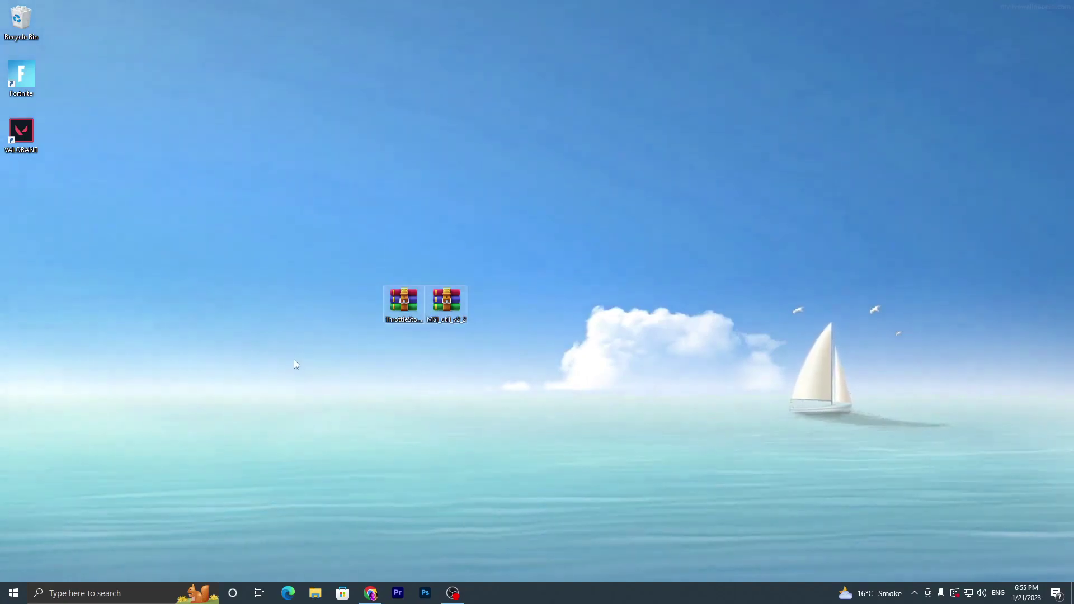
pyautogui.click(434, 377)
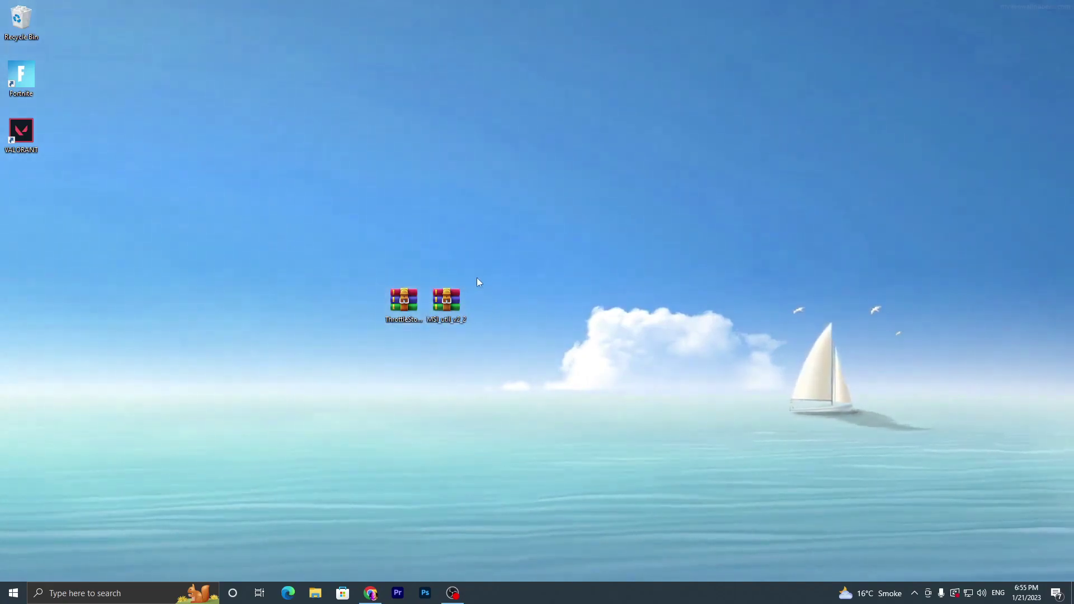
pyautogui.doubleClick(446, 302)
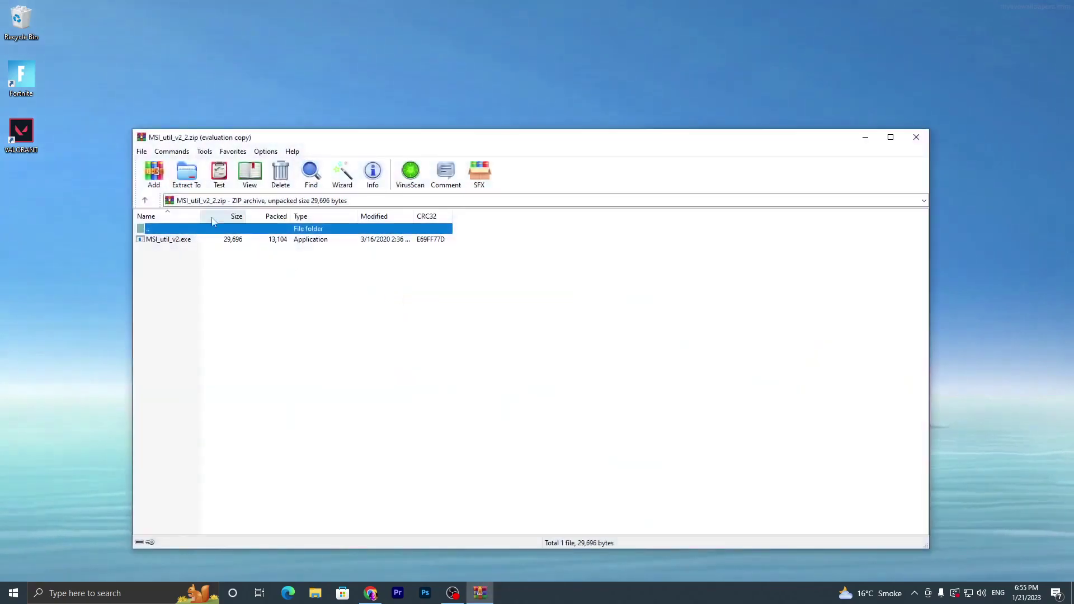
pyautogui.moveTo(345, 146); pyautogui.dragTo(265, 183)
pyautogui.click(526, 274)
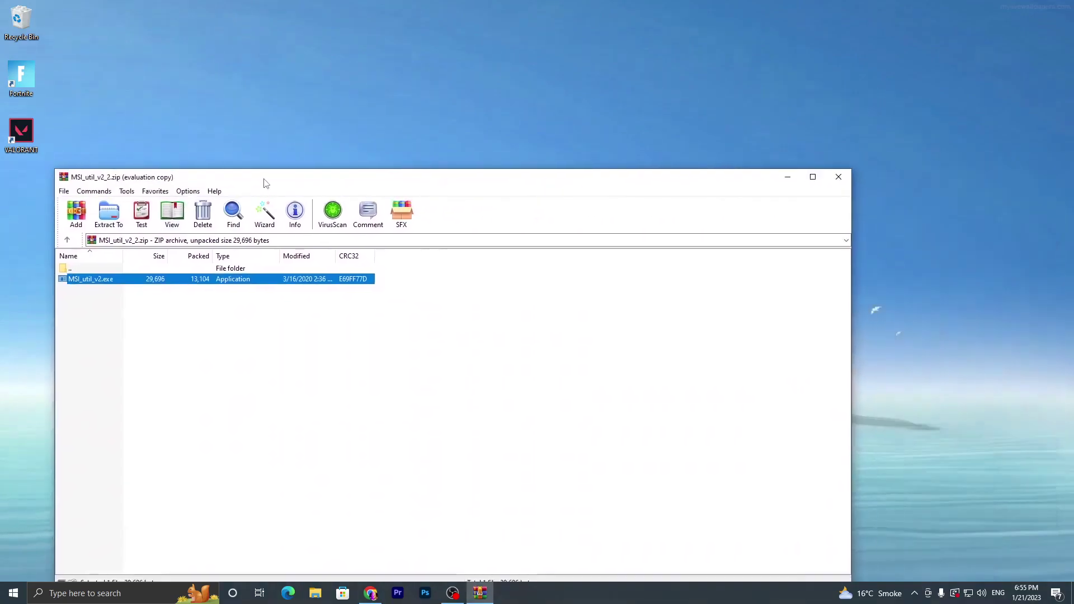
pyautogui.click(838, 177)
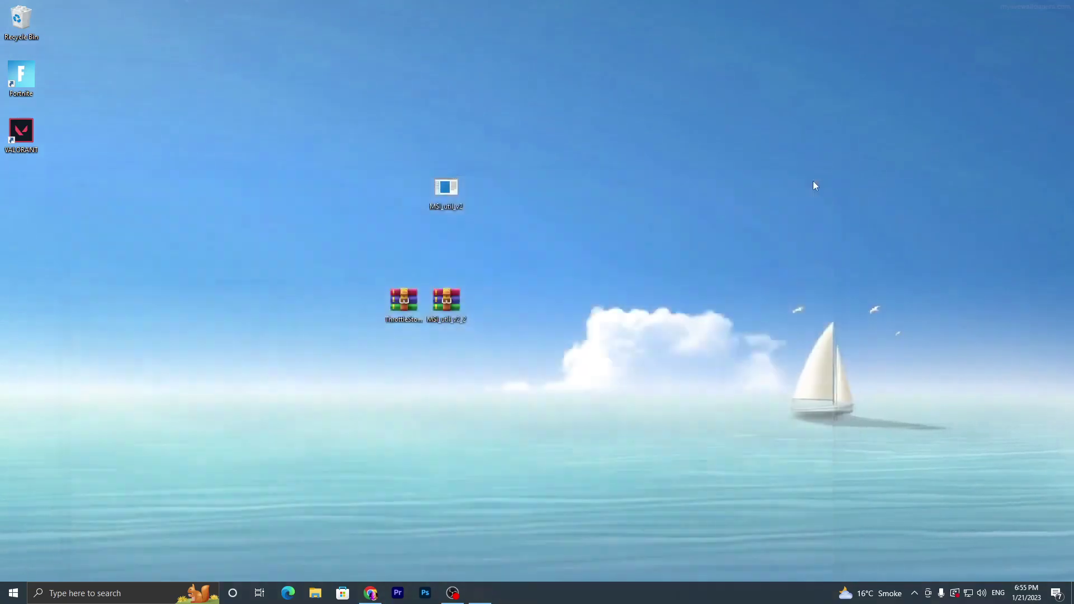
# Run MSI_util_v2.exe as administrator, approving the permission prompt
pyautogui.rightClick(450, 188)
pyautogui.click(478, 211)
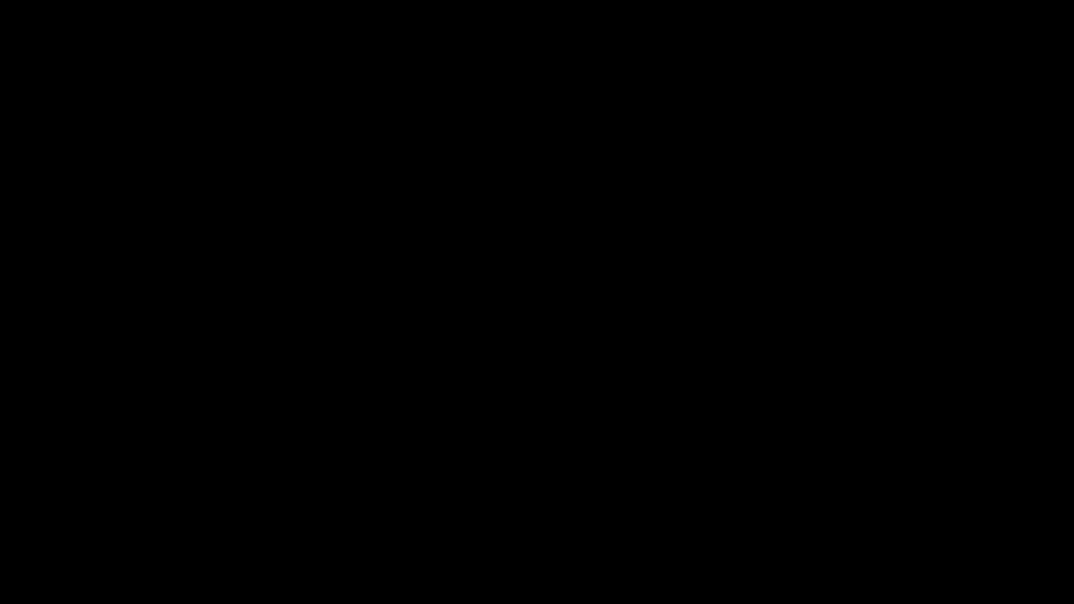
pyautogui.hotkey('alt', 'y')
# Set the NVIDIA GeForce RTX 3070's interrupt priority to High and apply
pyautogui.moveTo(263, 53); pyautogui.dragTo(447, 84)
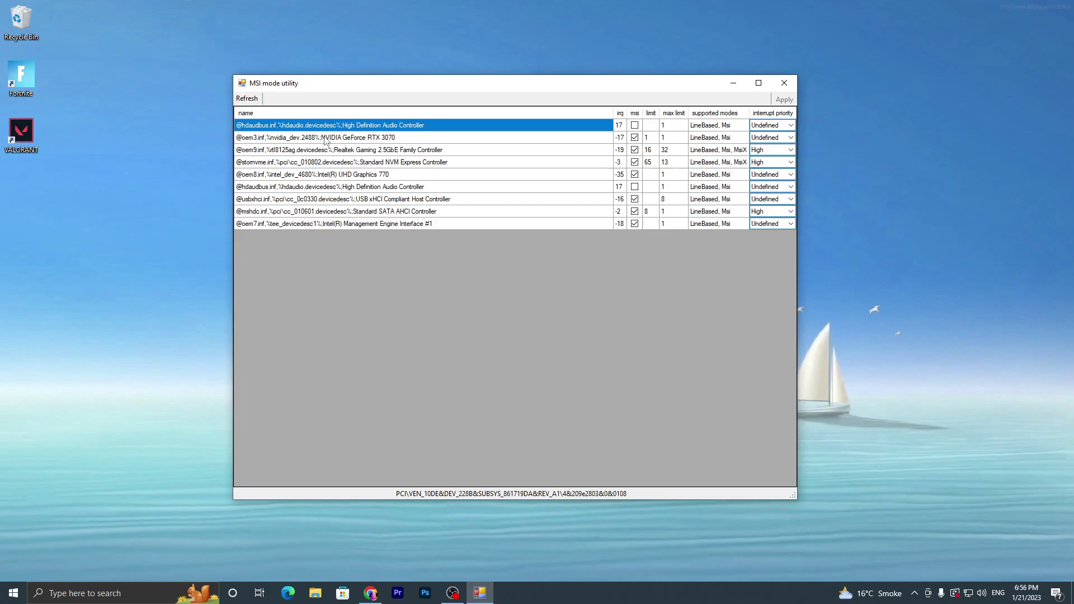
pyautogui.click(310, 139)
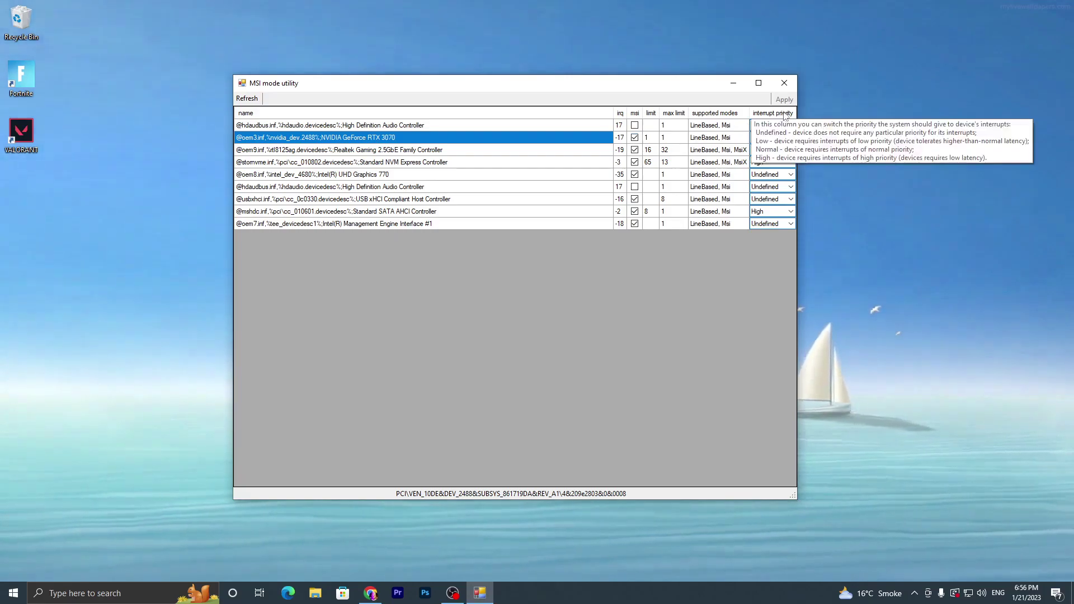
pyautogui.click(790, 139)
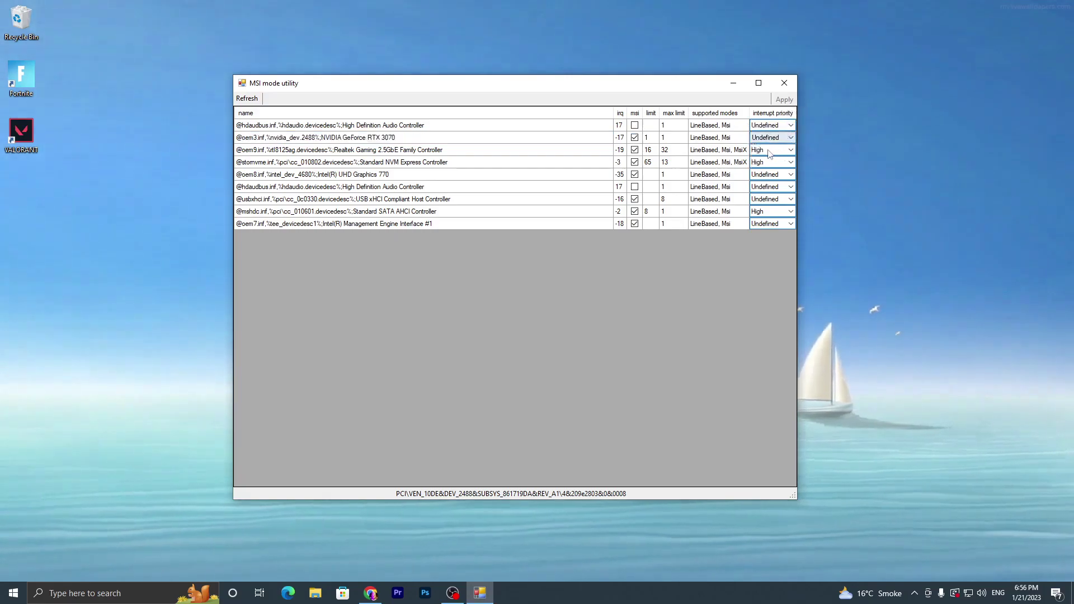
pyautogui.click(783, 138)
pyautogui.click(757, 169)
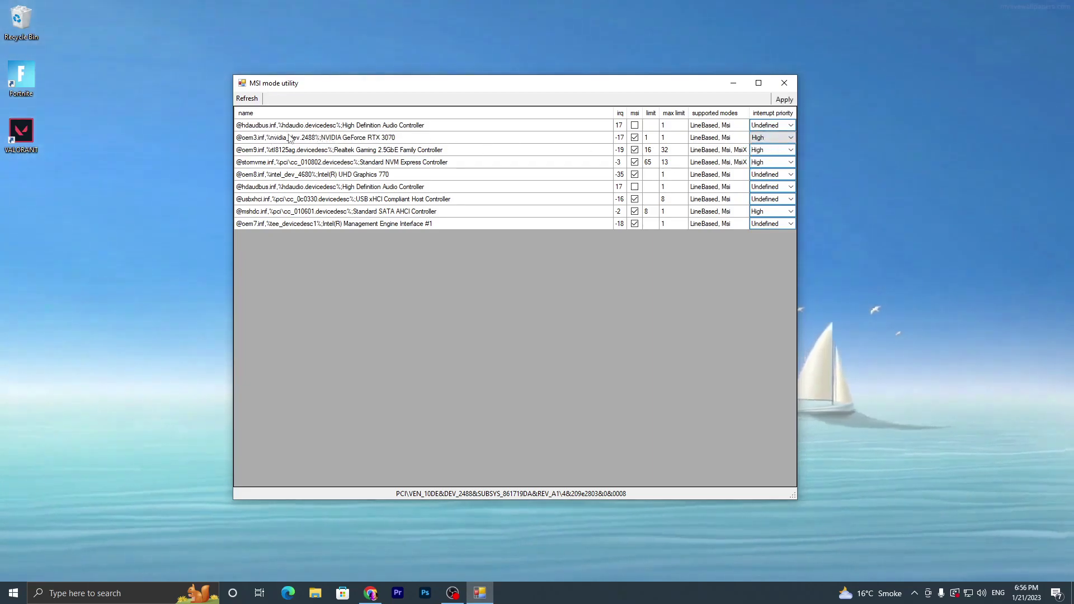
pyautogui.click(784, 100)
# Close the MSI utility and permanently delete its leftover setup file and archive
pyautogui.click(786, 83)
pyautogui.hotkey('shift', 'Delete')
pyautogui.press('Return')
# Extract ThrottleStop_9.4.zip to a ThrottleStop_9.4 folder on the desktop and open that folder
pyautogui.moveTo(398, 298); pyautogui.dragTo(489, 209)
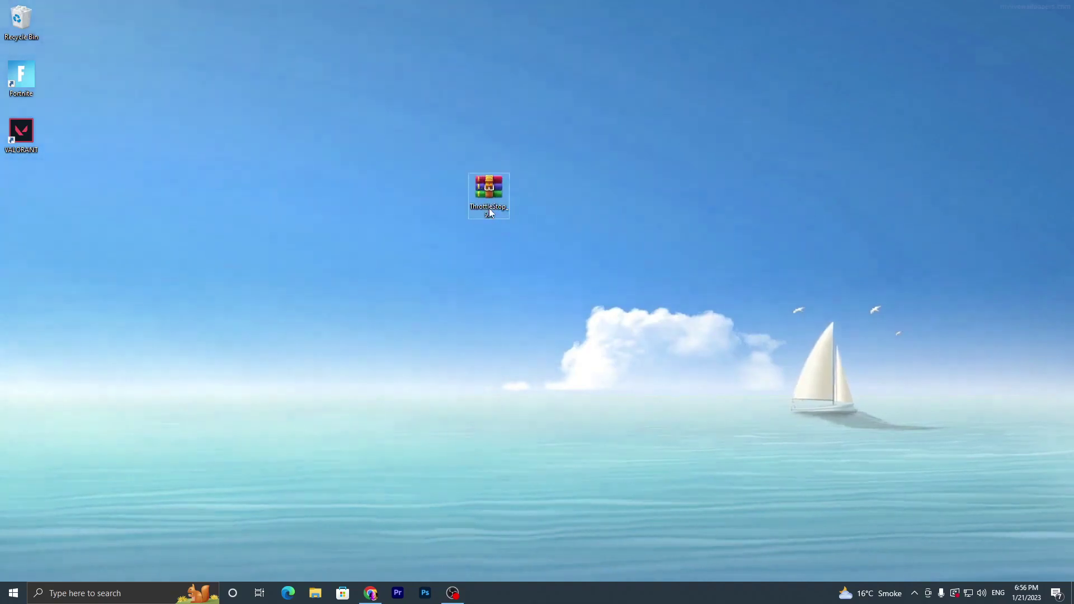
pyautogui.doubleClick(487, 189)
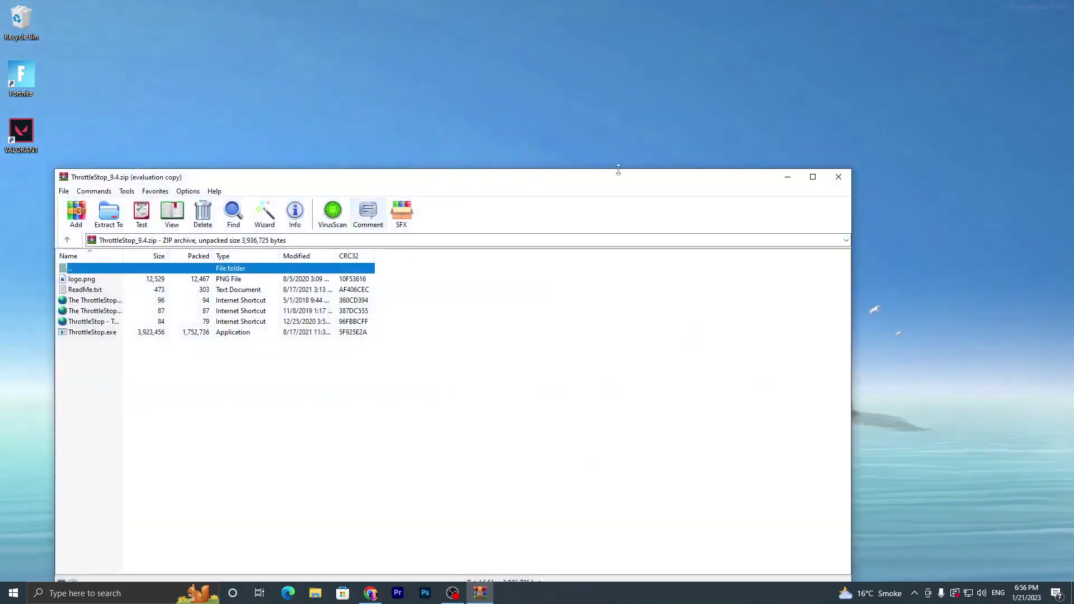
pyautogui.click(838, 177)
pyautogui.rightClick(474, 186)
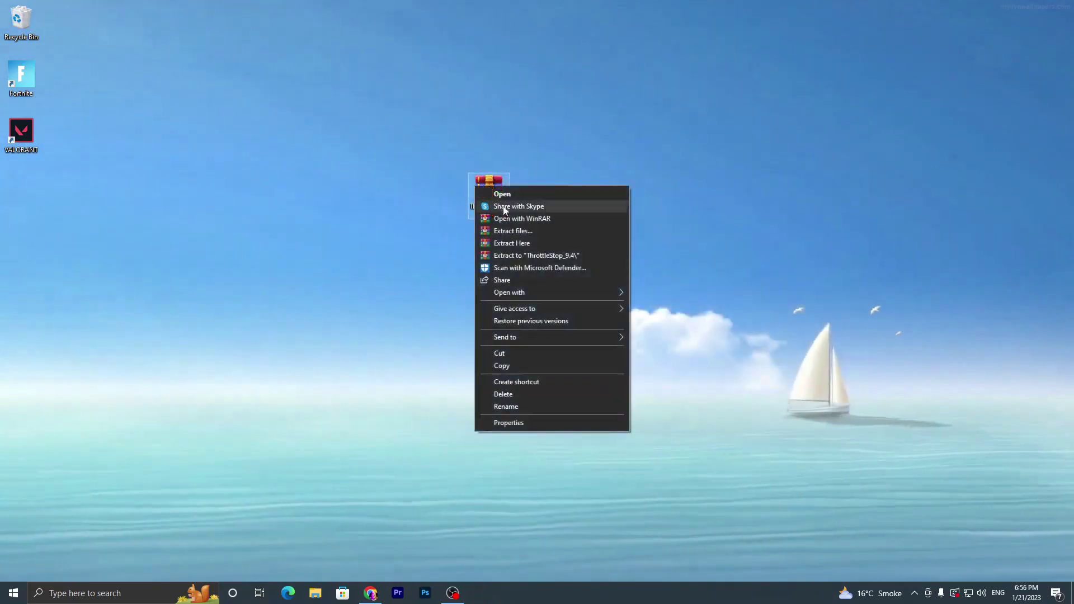
pyautogui.click(526, 256)
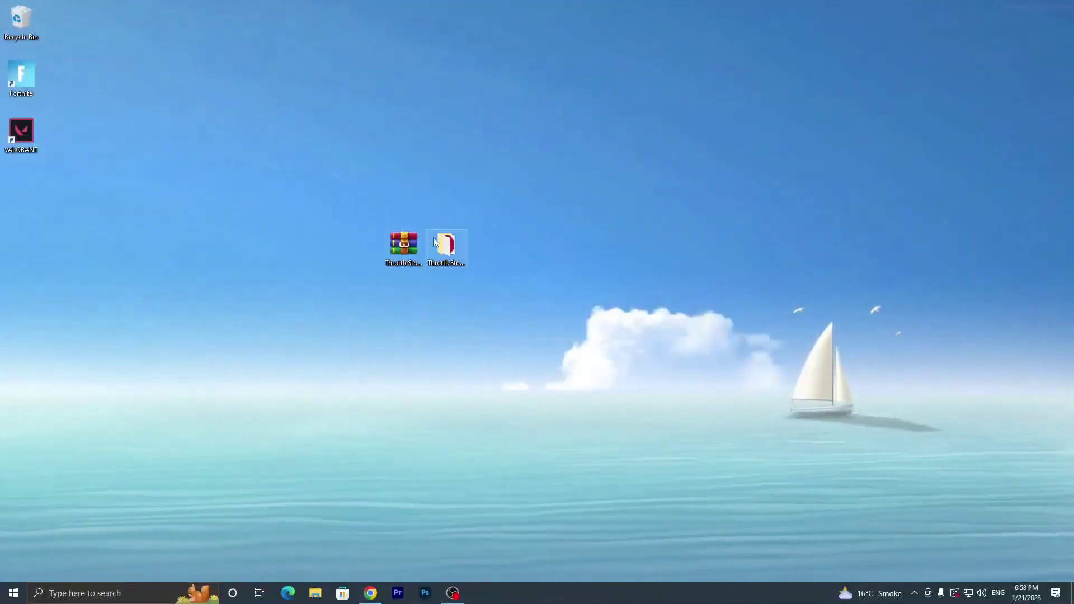
pyautogui.doubleClick(451, 245)
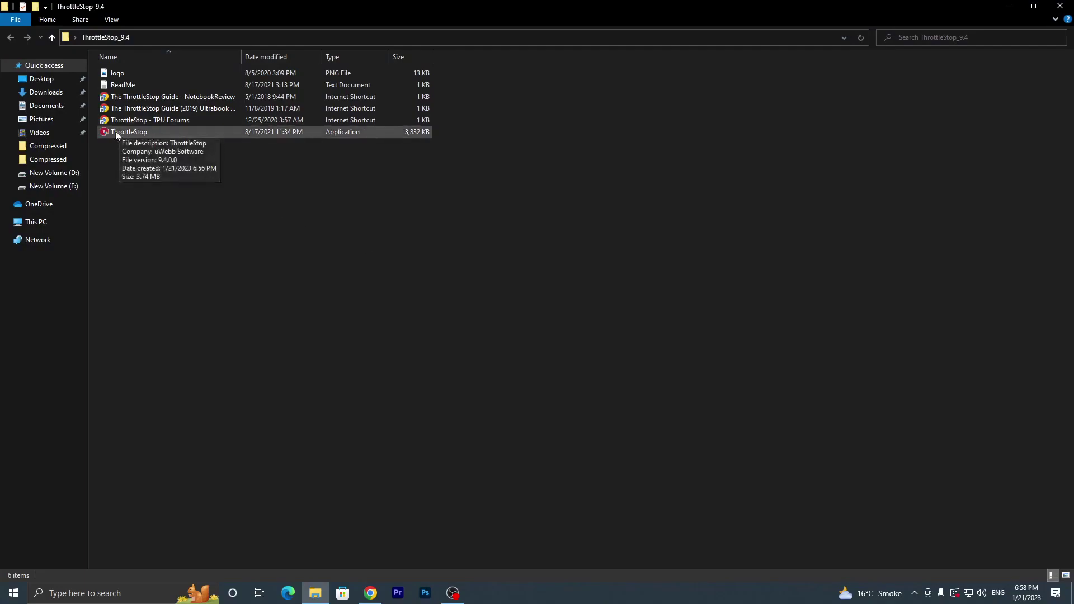
# Start ThrottleStop.exe, allowing it device changes and accepting the risk warning
pyautogui.doubleClick(149, 132)
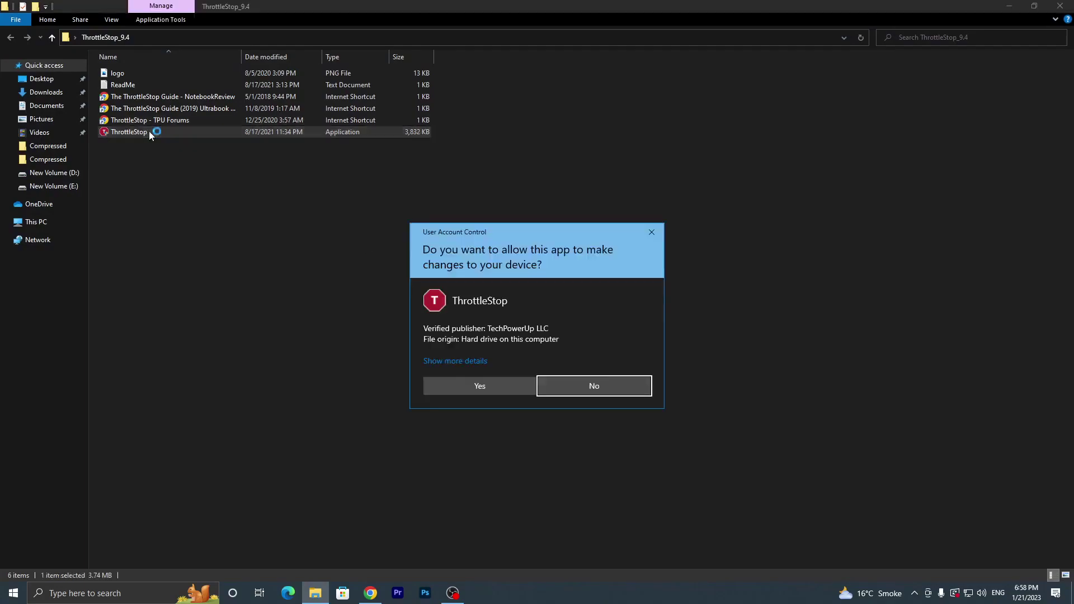
pyautogui.click(479, 386)
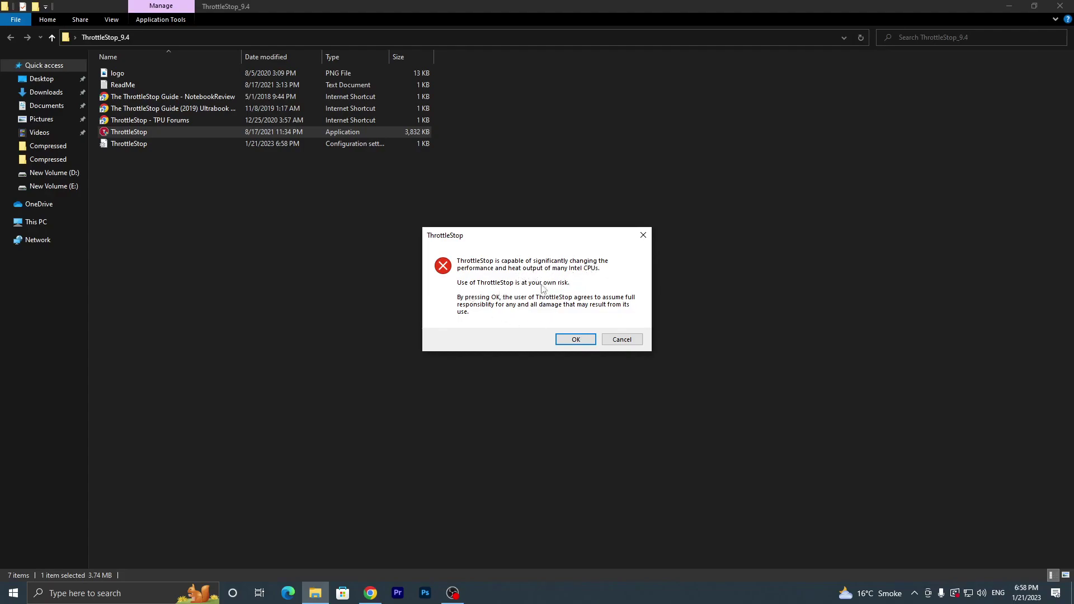
pyautogui.click(574, 340)
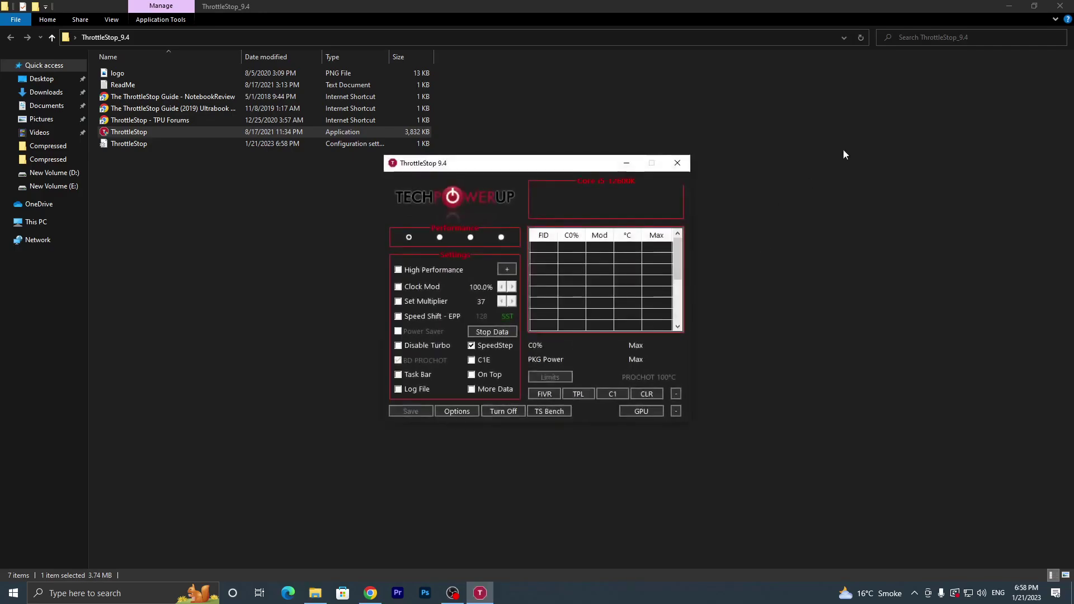
# Enable High Performance mode on ThrottleStop's Game profile, save it, and close ThrottleStop
pyautogui.click(1060, 6)
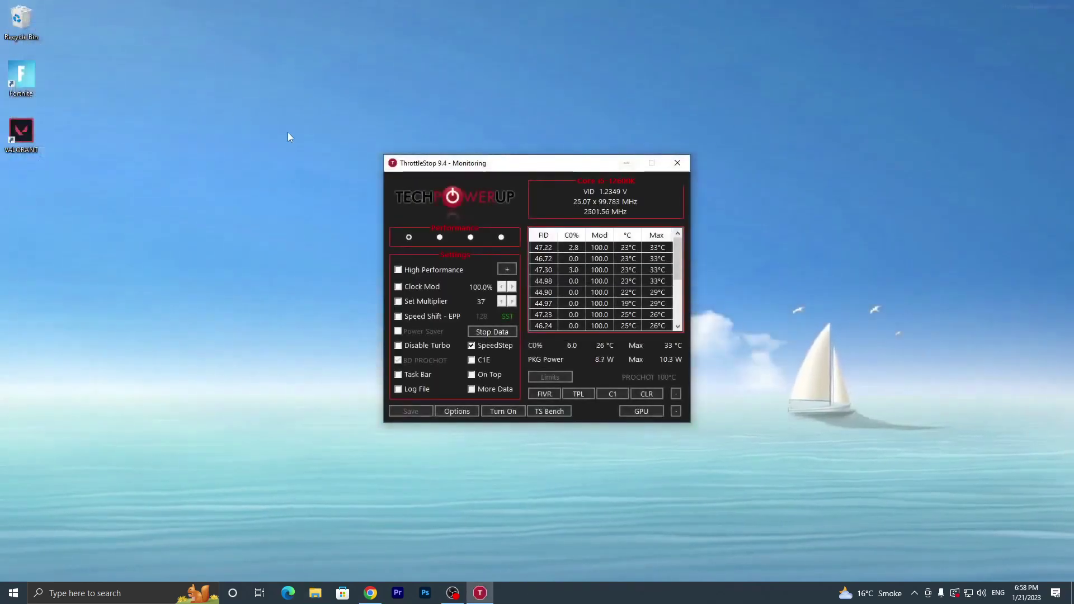
pyautogui.moveTo(440, 165); pyautogui.dragTo(547, 156)
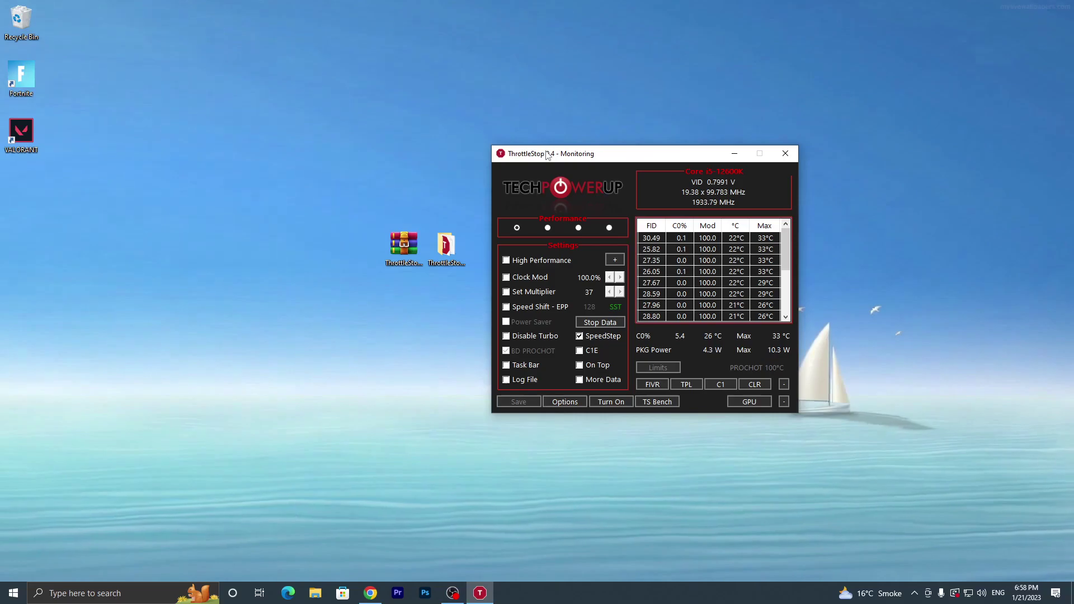
pyautogui.click(548, 228)
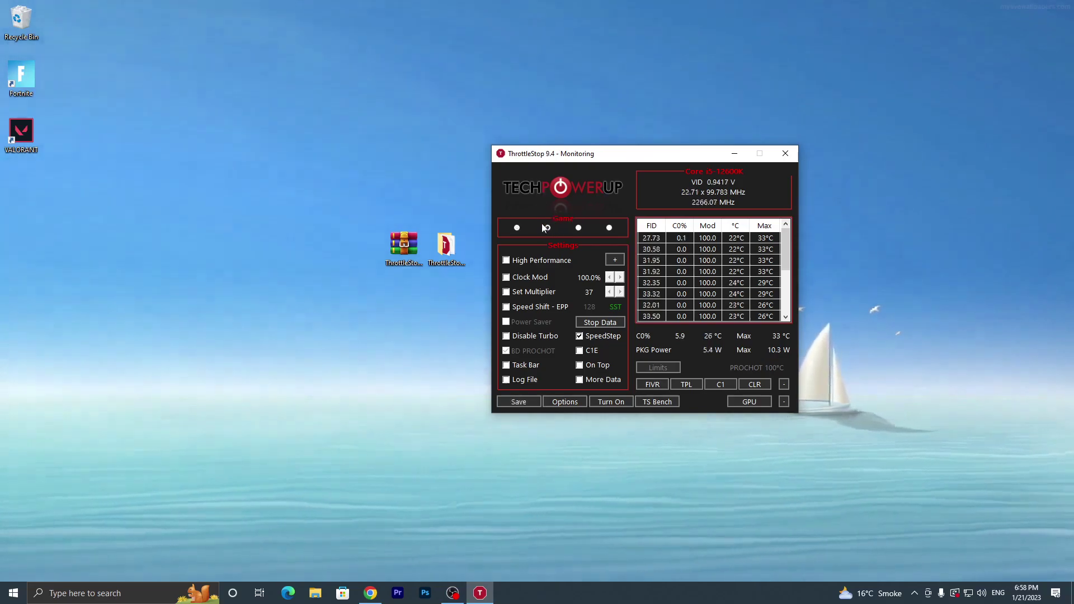
pyautogui.click(508, 262)
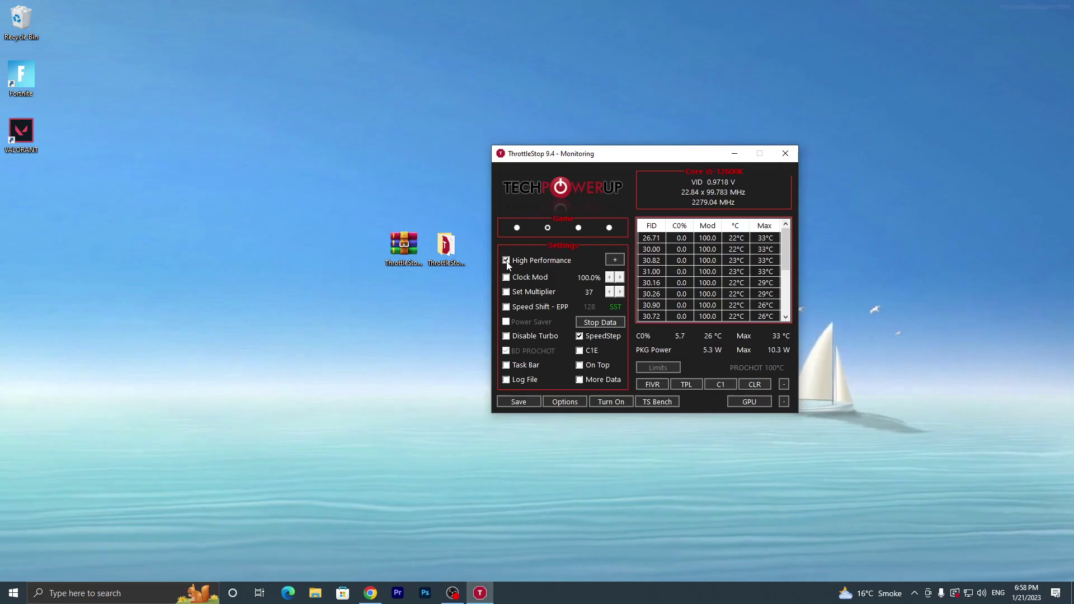
pyautogui.click(596, 261)
pyautogui.click(543, 273)
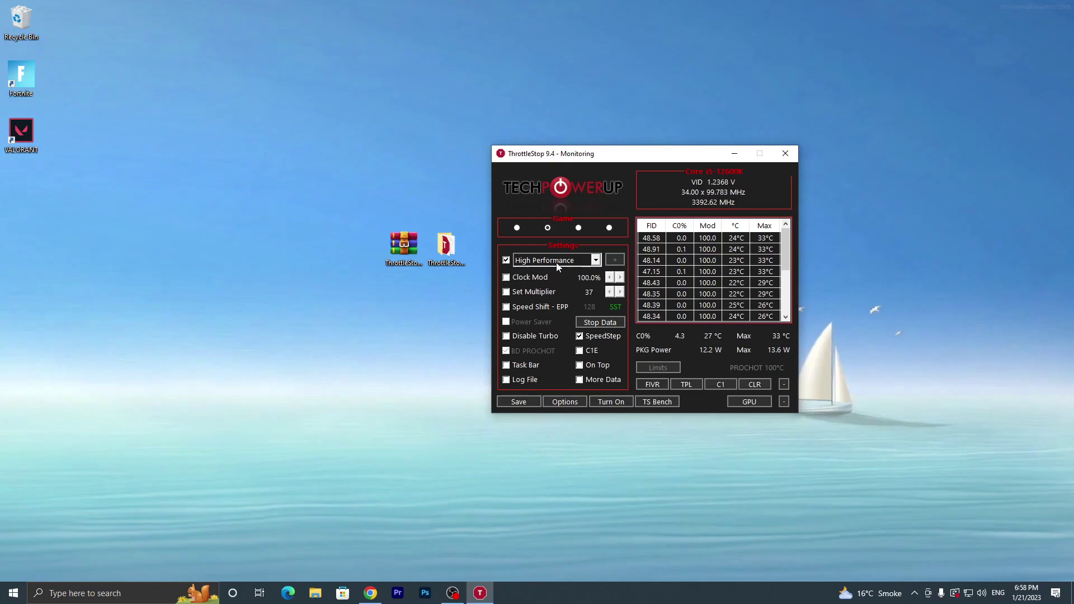
pyautogui.click(517, 402)
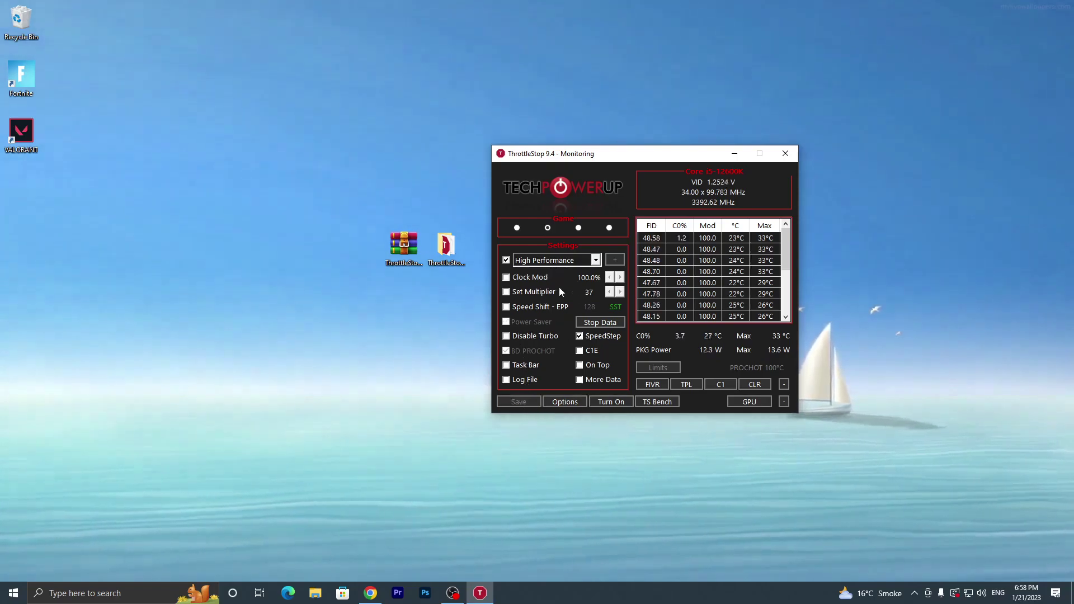
pyautogui.click(785, 153)
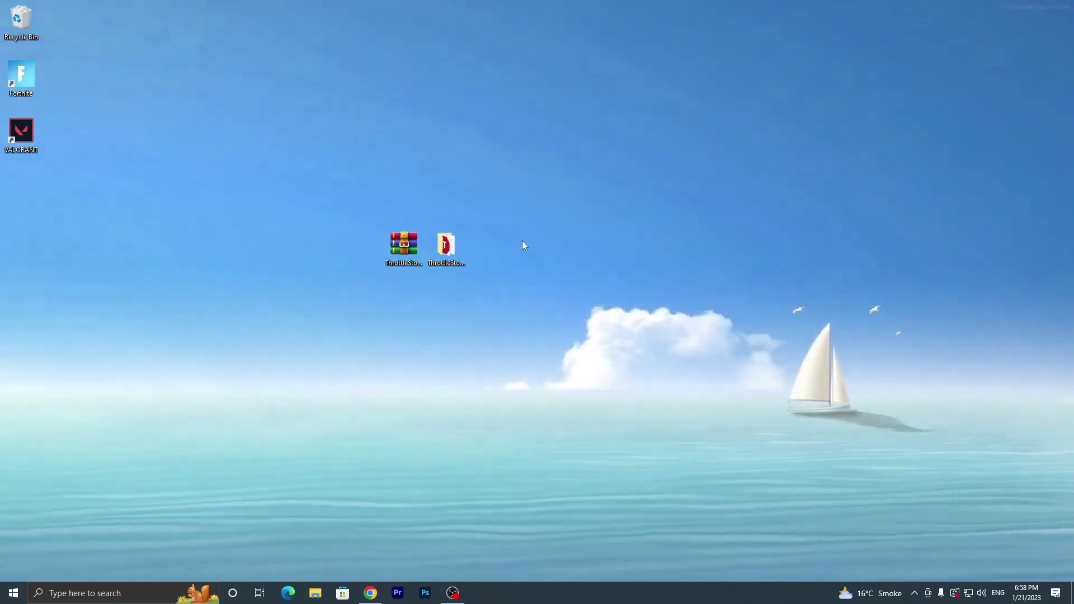
# Open Power Options from Power & sleep settings and confirm High performance is the active plan
pyautogui.click(71, 594)
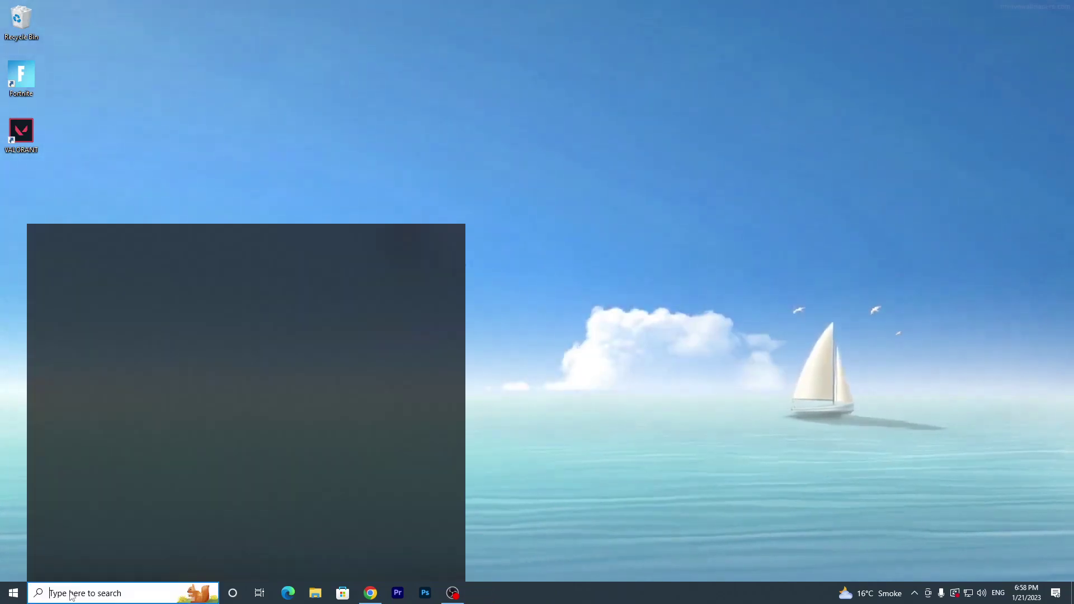
pyautogui.write('powe')
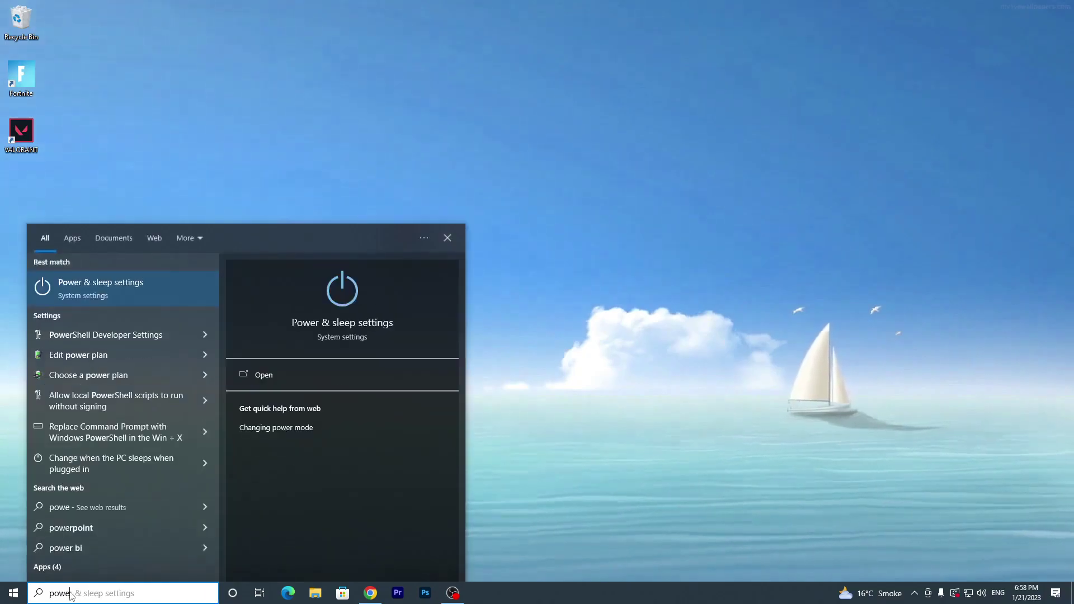
pyautogui.click(97, 293)
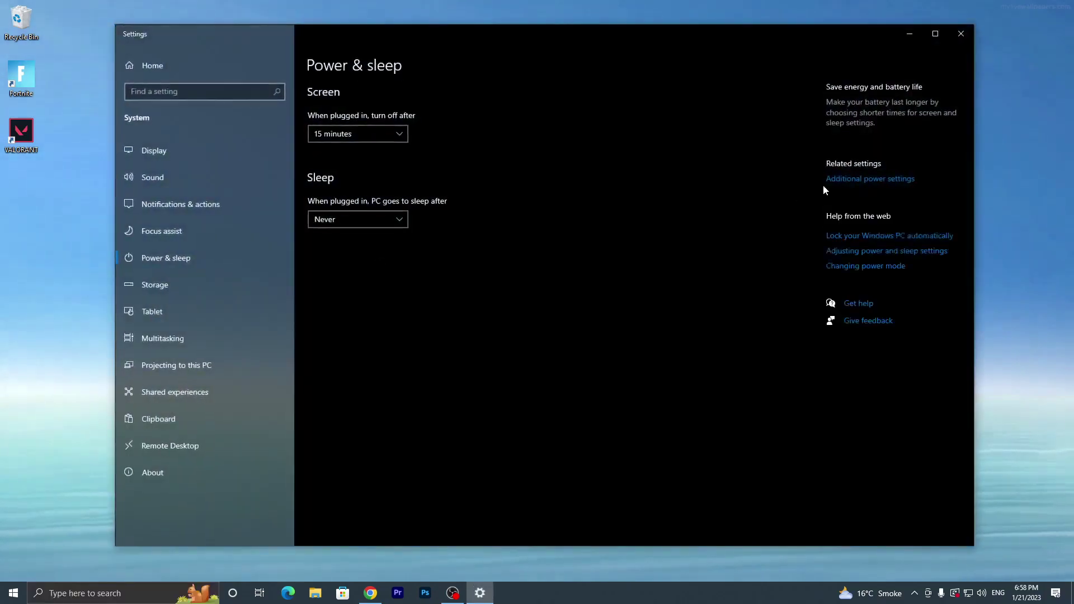
pyautogui.click(885, 182)
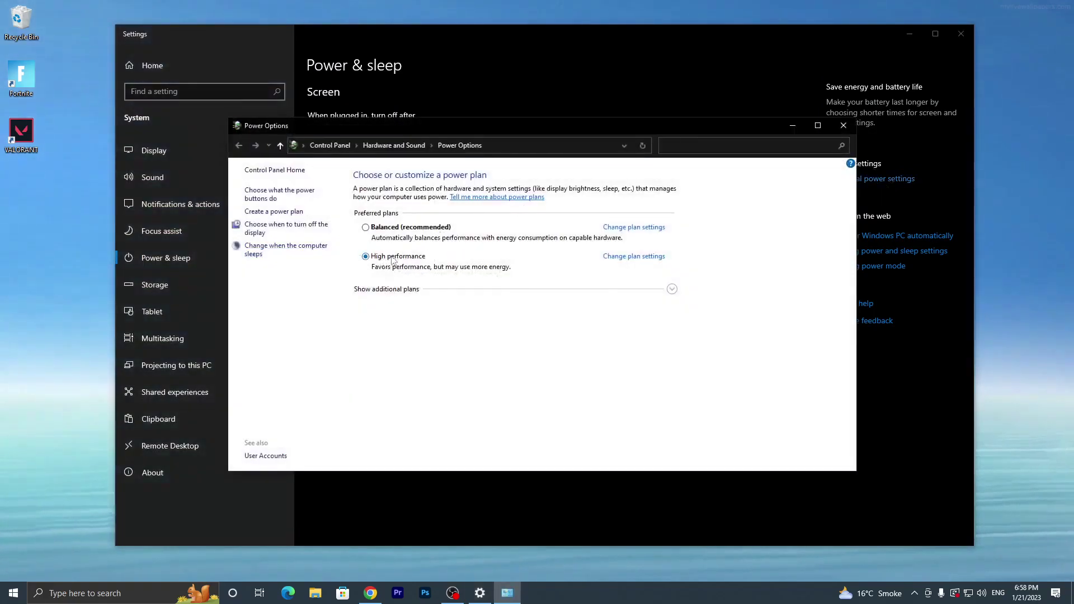
pyautogui.click(672, 288)
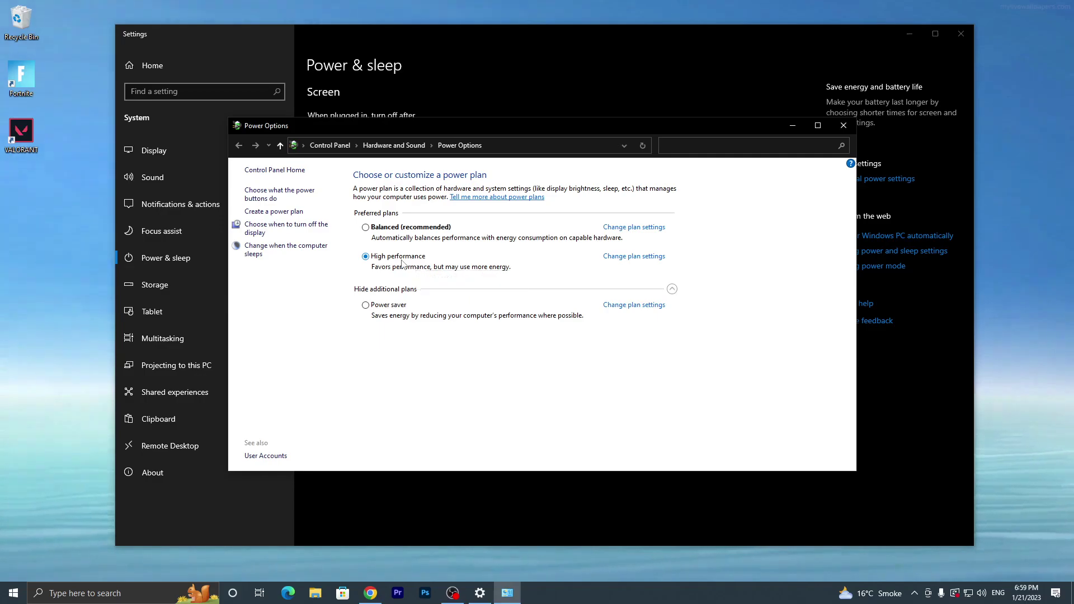
pyautogui.click(960, 33)
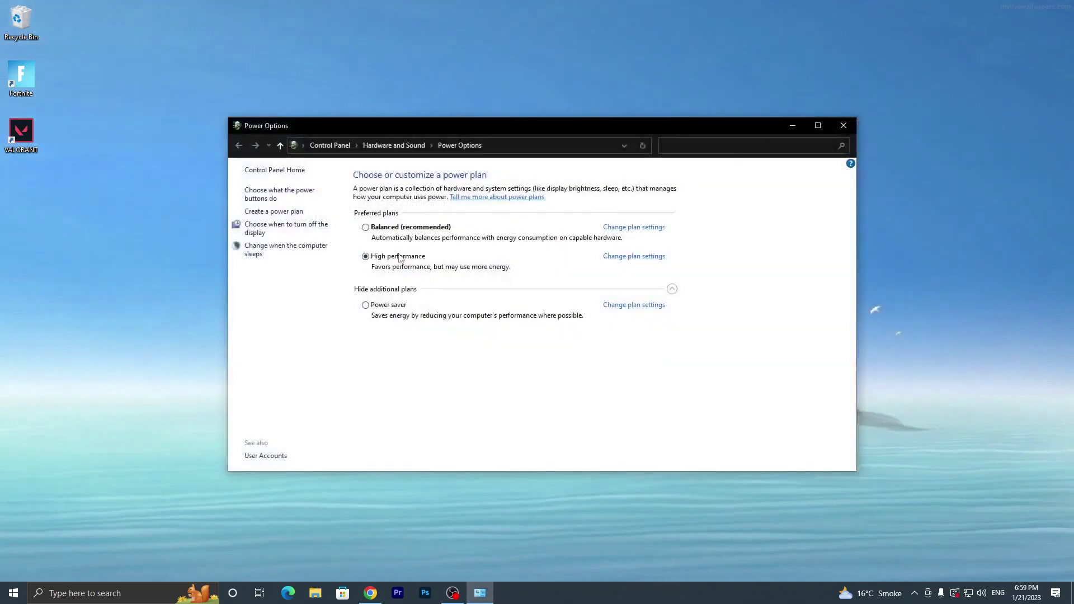
# Go back to the UPTO Packs page in Chrome and begin a site search
pyautogui.click(369, 592)
pyautogui.scroll(3, 368, 167)
pyautogui.click(383, 66)
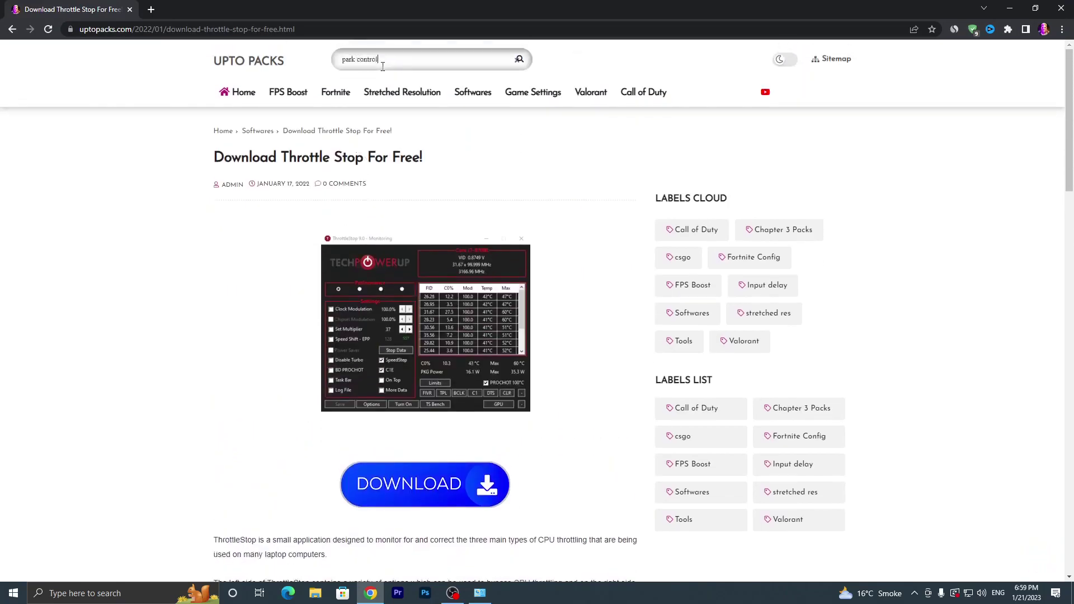
# Search for 'park control' and download the installer from the Download Park Control (Unlocked) post
pyautogui.press('Return')
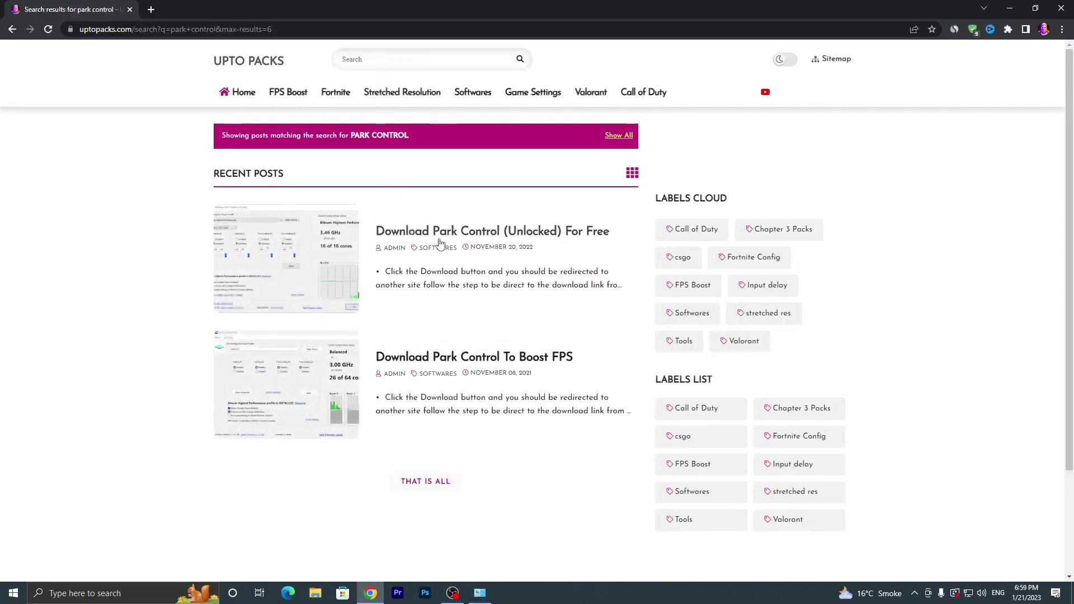
pyautogui.click(481, 231)
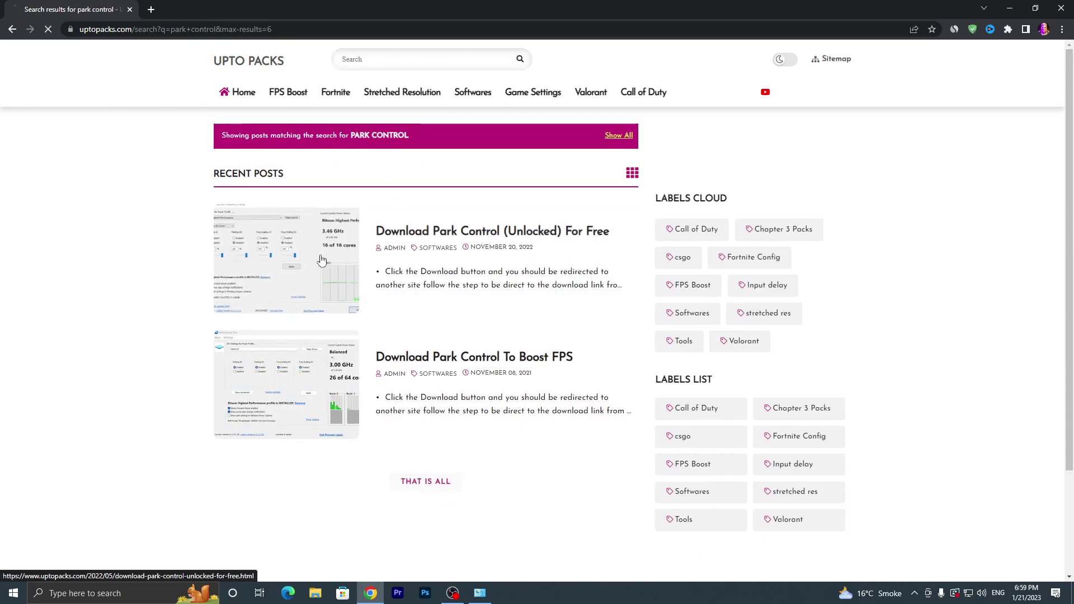
pyautogui.scroll(-7, 467, 270)
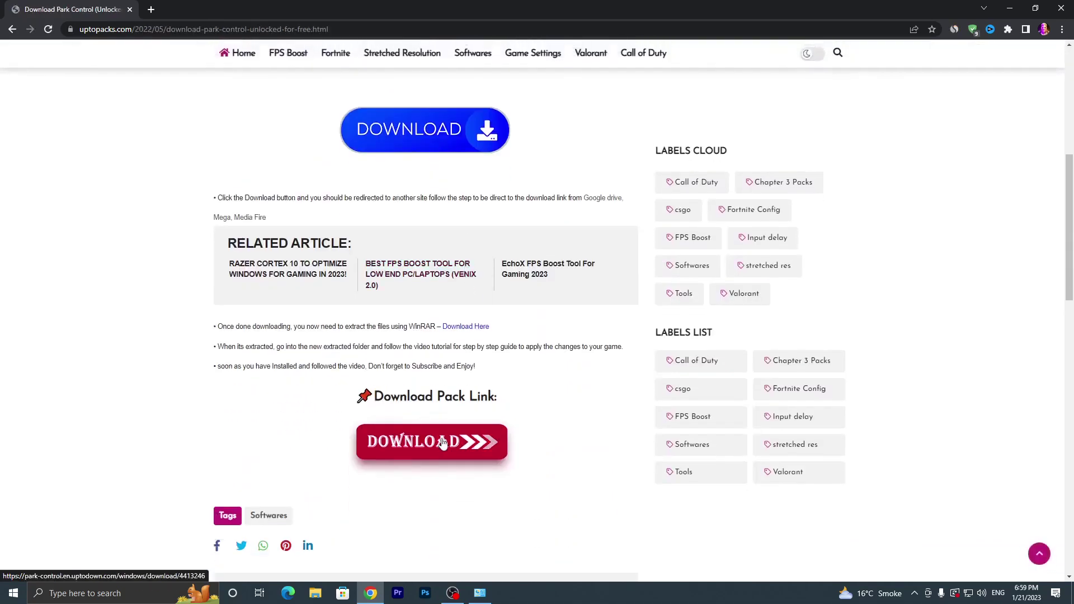
pyautogui.click(443, 437)
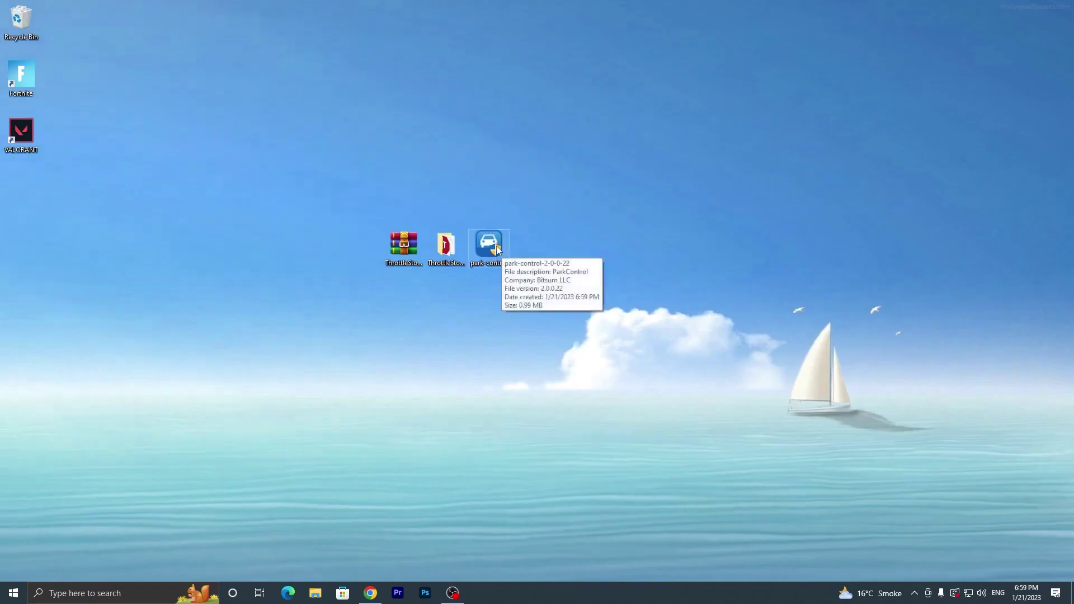
# Install ParkControl 2.0.0.22 from the desktop installer, accepting the language and license defaults
pyautogui.doubleClick(488, 245)
pyautogui.click(474, 372)
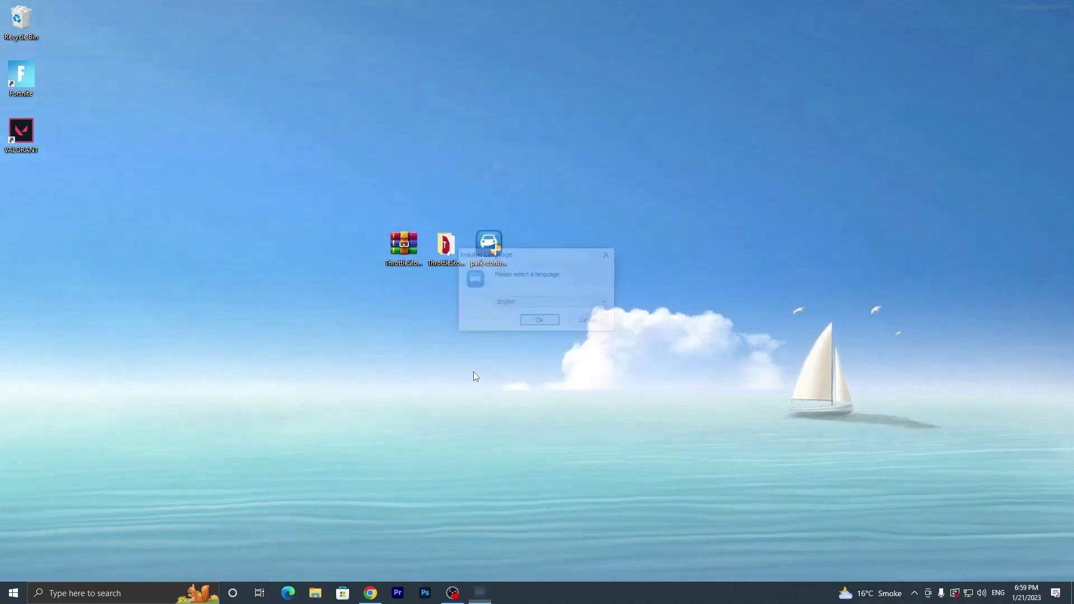
pyautogui.click(534, 324)
pyautogui.click(598, 386)
pyautogui.click(599, 387)
pyautogui.click(599, 386)
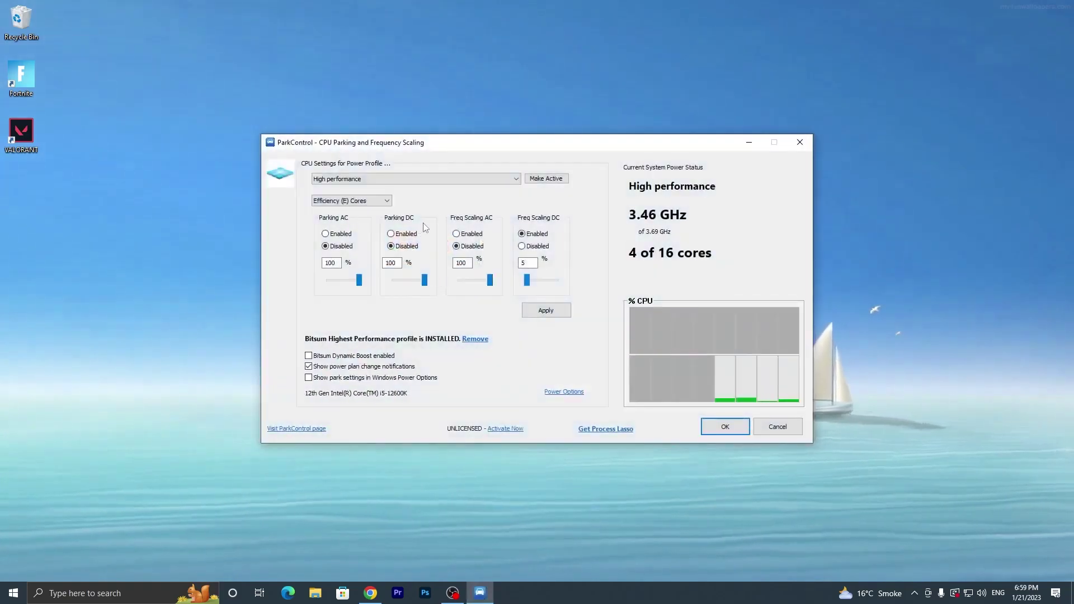
# Make Bitsum Highest Performance the active power plan in ParkControl
pyautogui.click(515, 179)
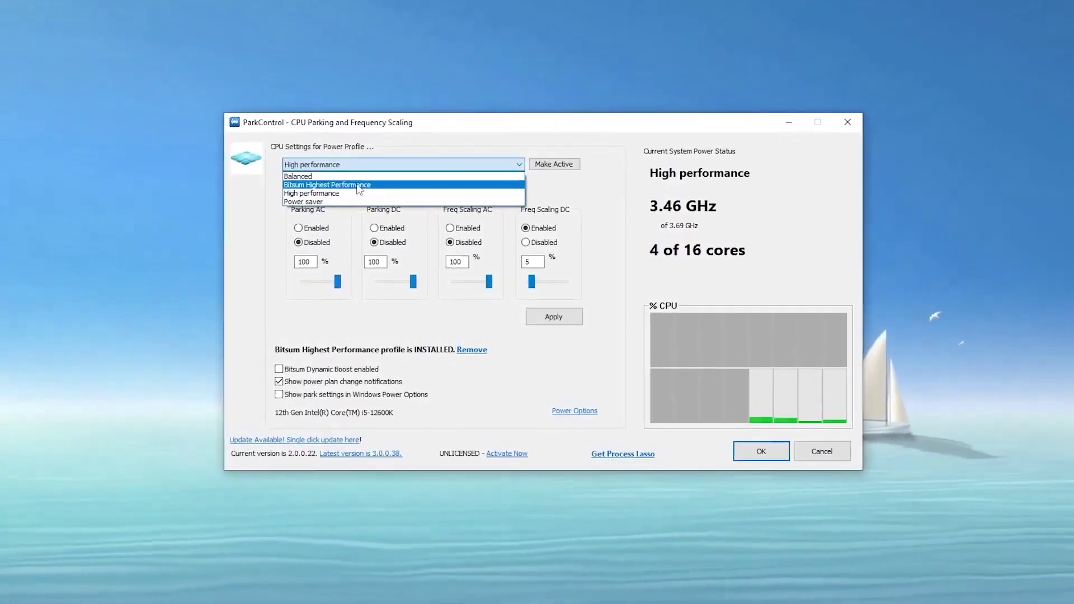
pyautogui.click(301, 183)
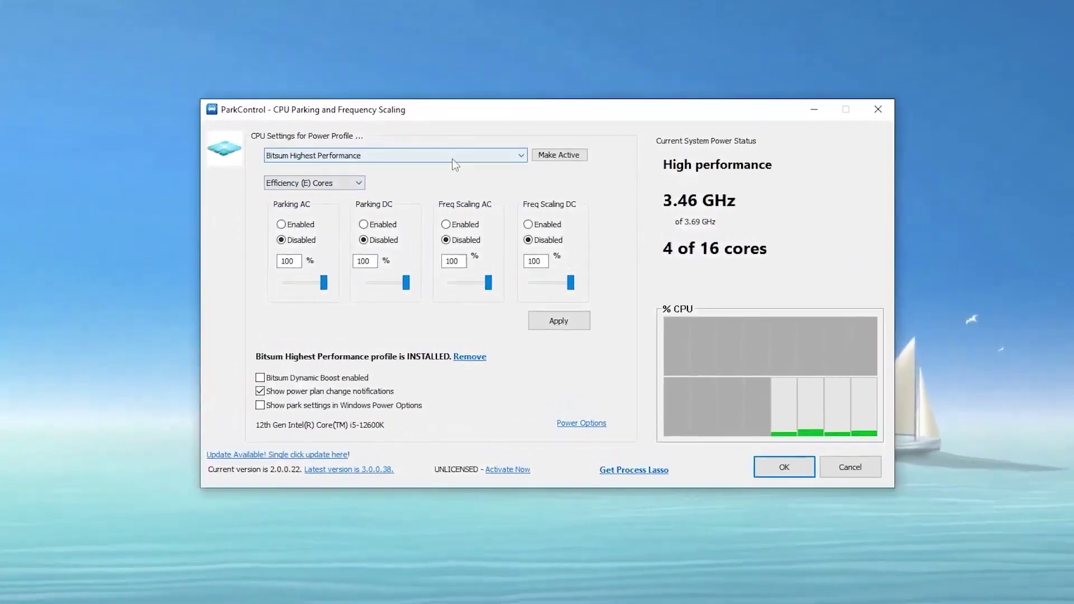
pyautogui.click(562, 155)
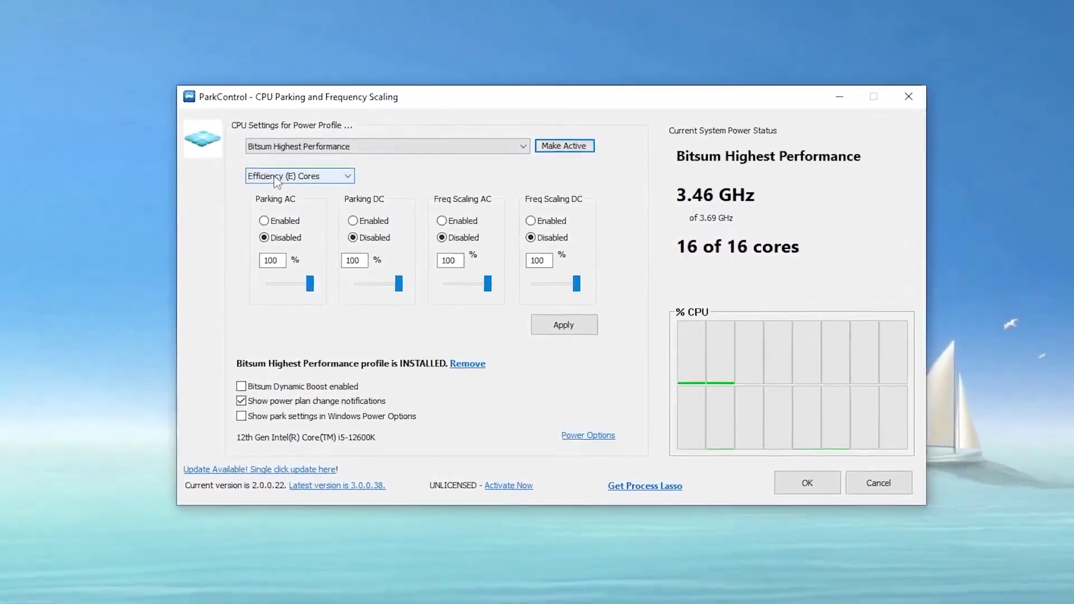
# For Performance (P) Cores, set Freq Scaling DC to Disabled and apply
pyautogui.click(259, 175)
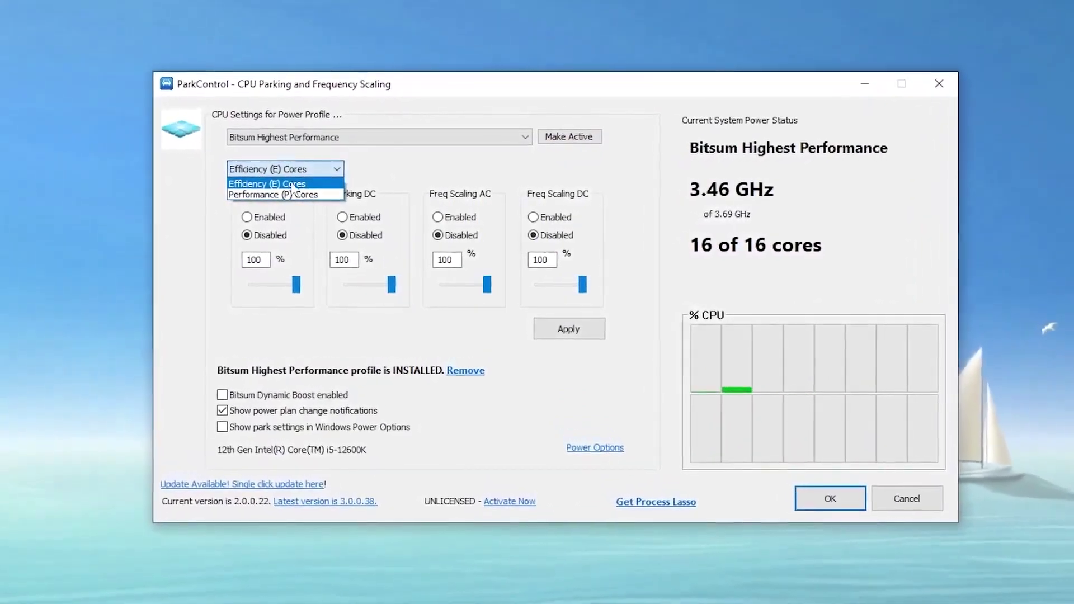
pyautogui.click(266, 192)
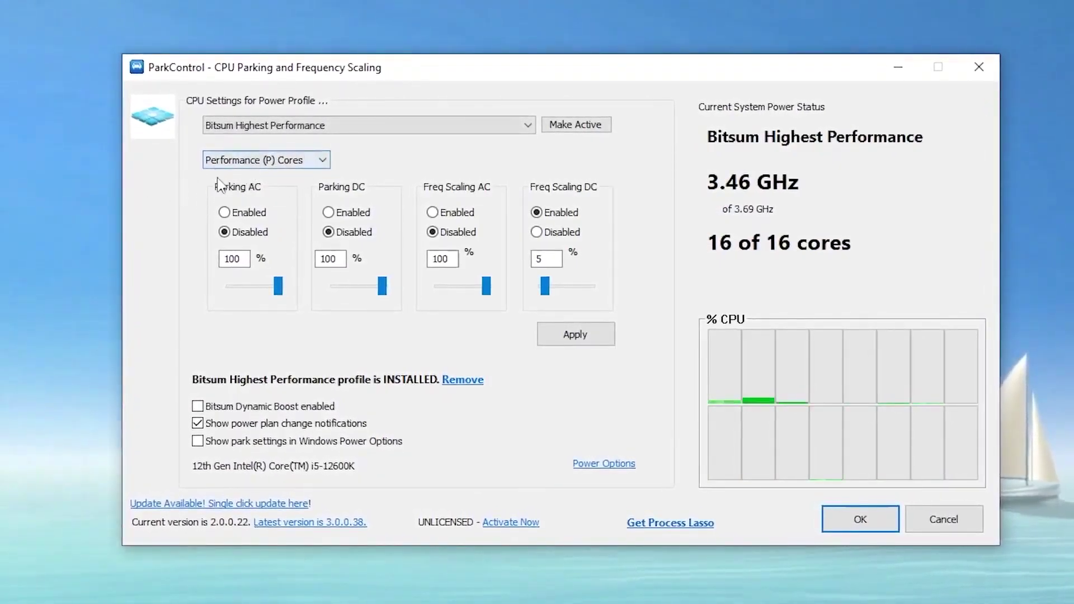
pyautogui.click(537, 232)
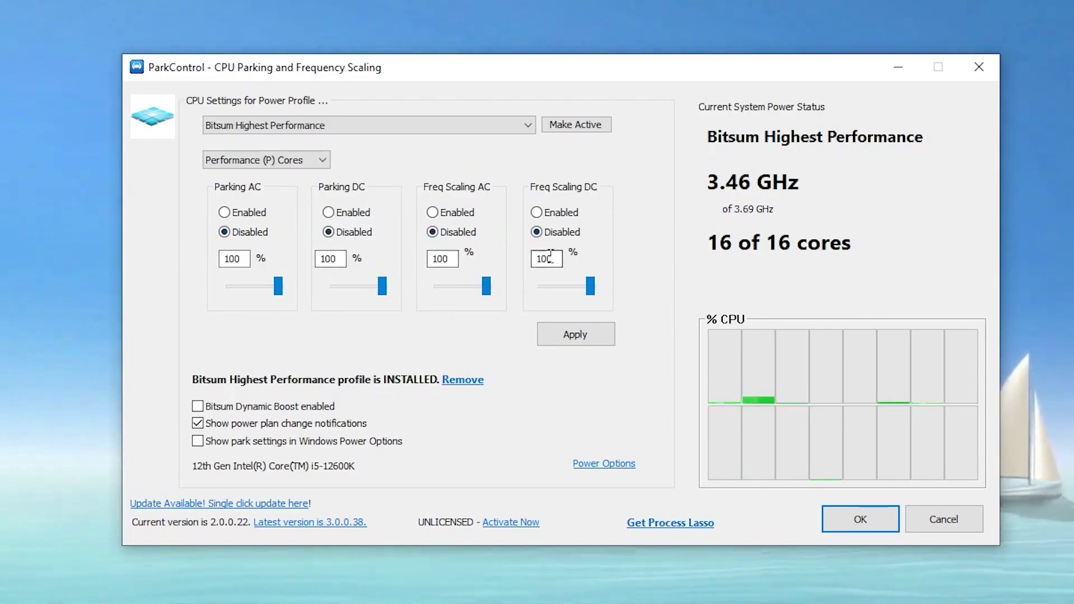
pyautogui.click(582, 337)
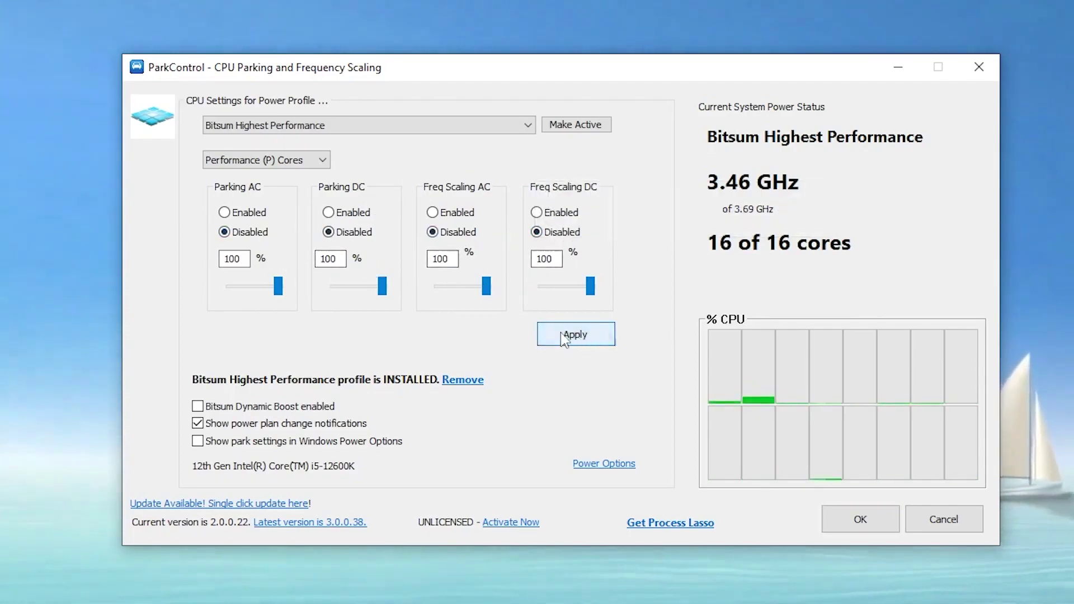
pyautogui.click(593, 336)
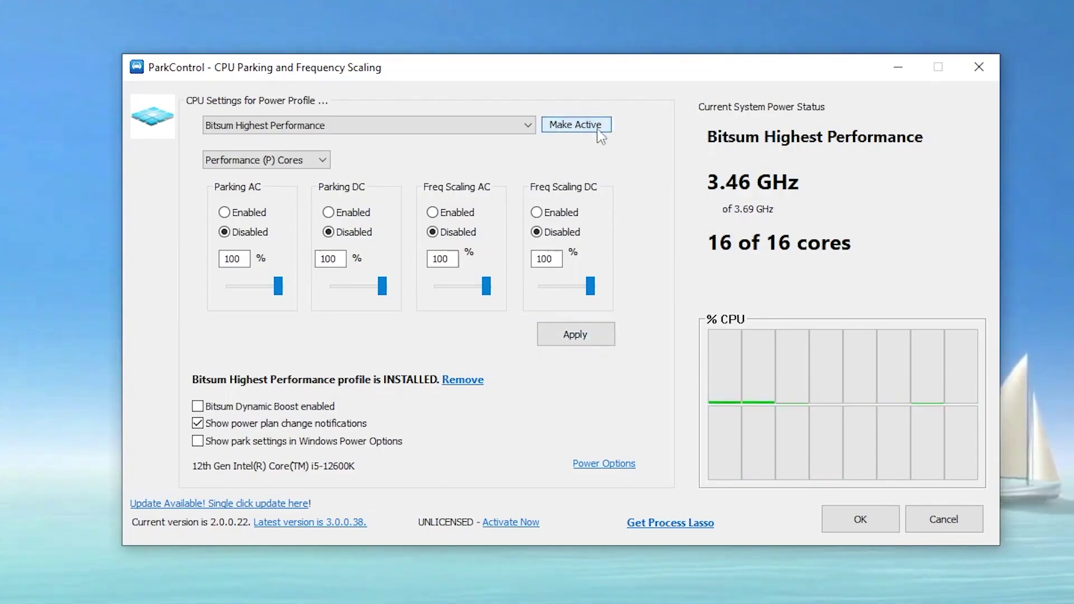
# Enable Dynamic Boost with Bitsum Highest Performance as the idle plan, then save and close ParkControl
pyautogui.click(198, 407)
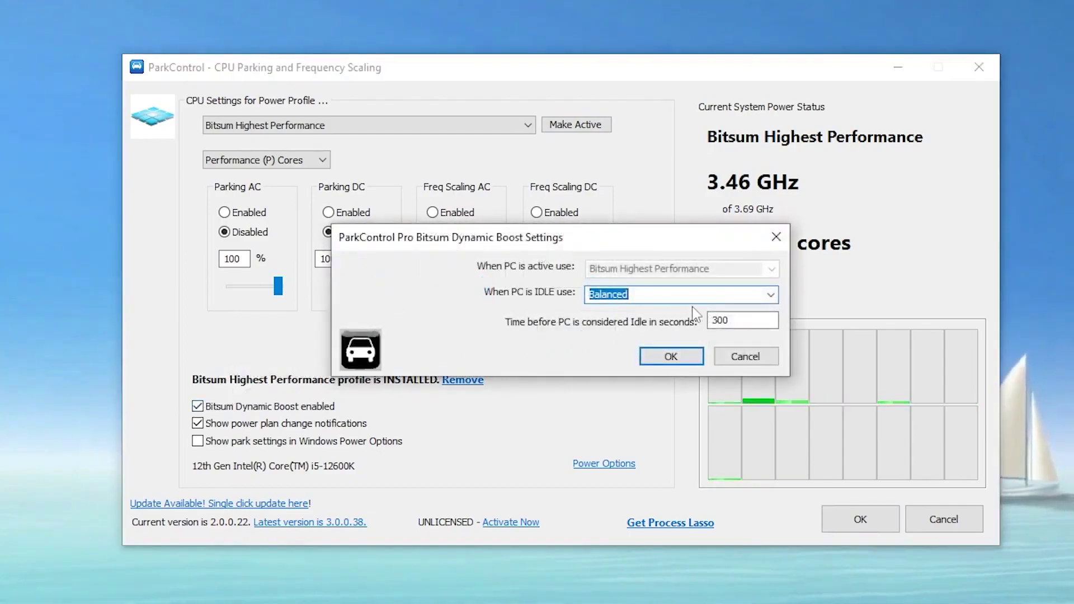
pyautogui.click(768, 294)
pyautogui.click(643, 317)
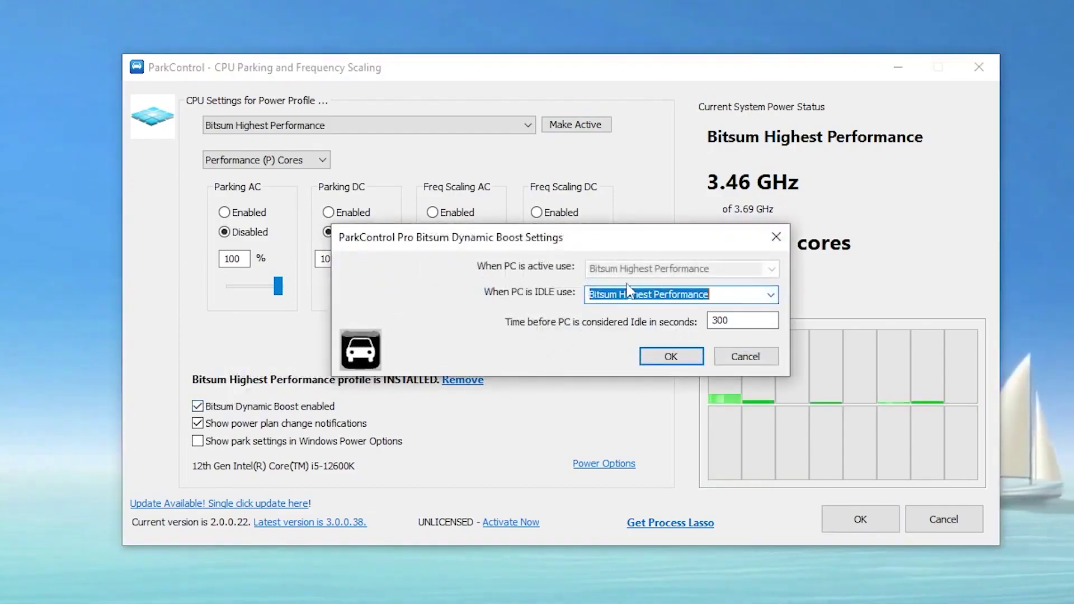
pyautogui.click(680, 361)
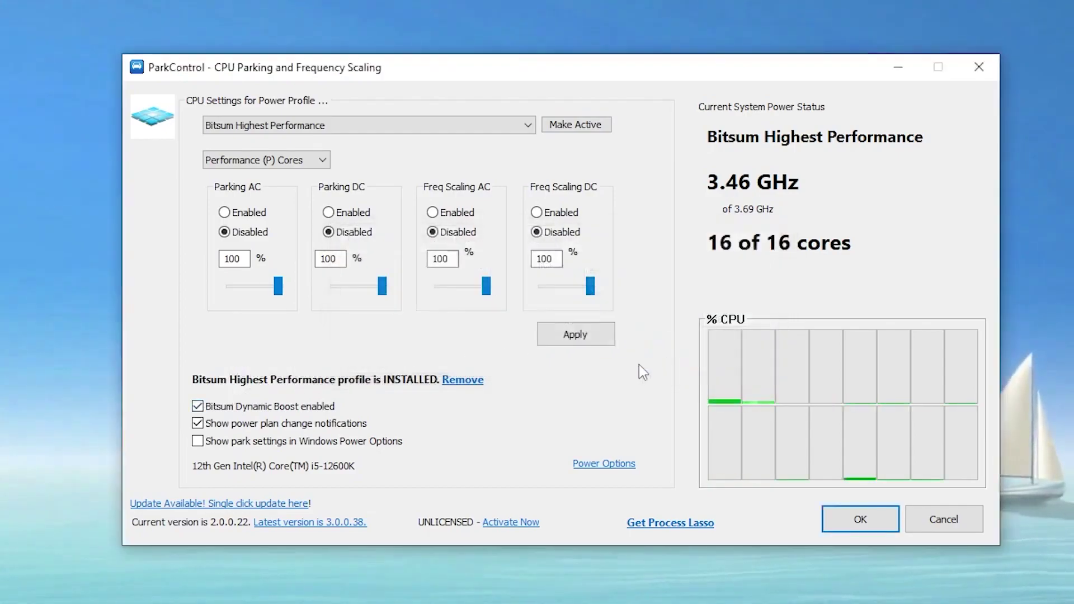
pyautogui.click(874, 515)
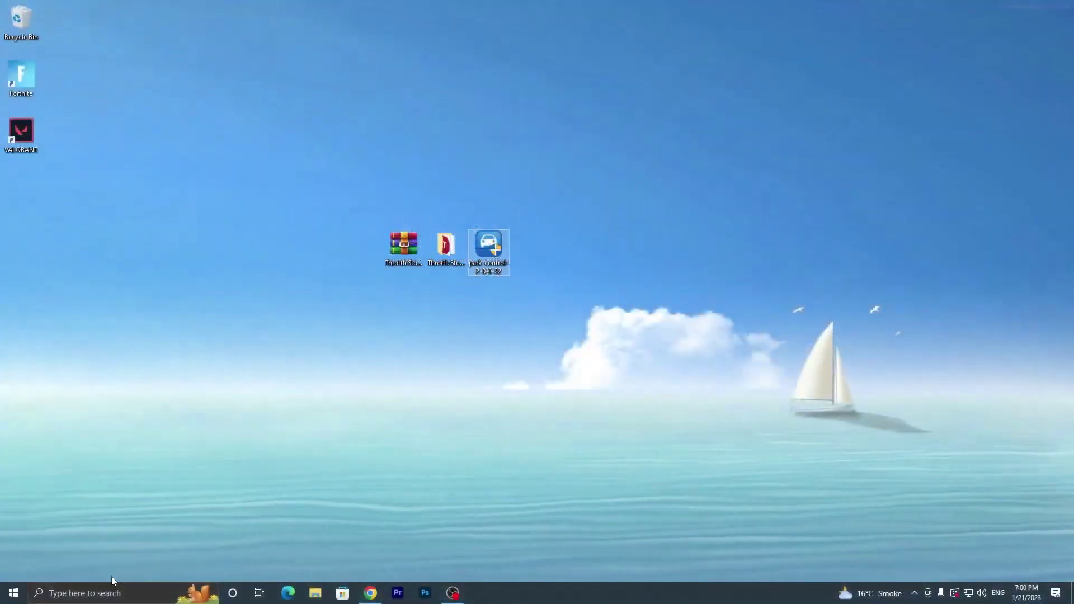
pyautogui.click(112, 590)
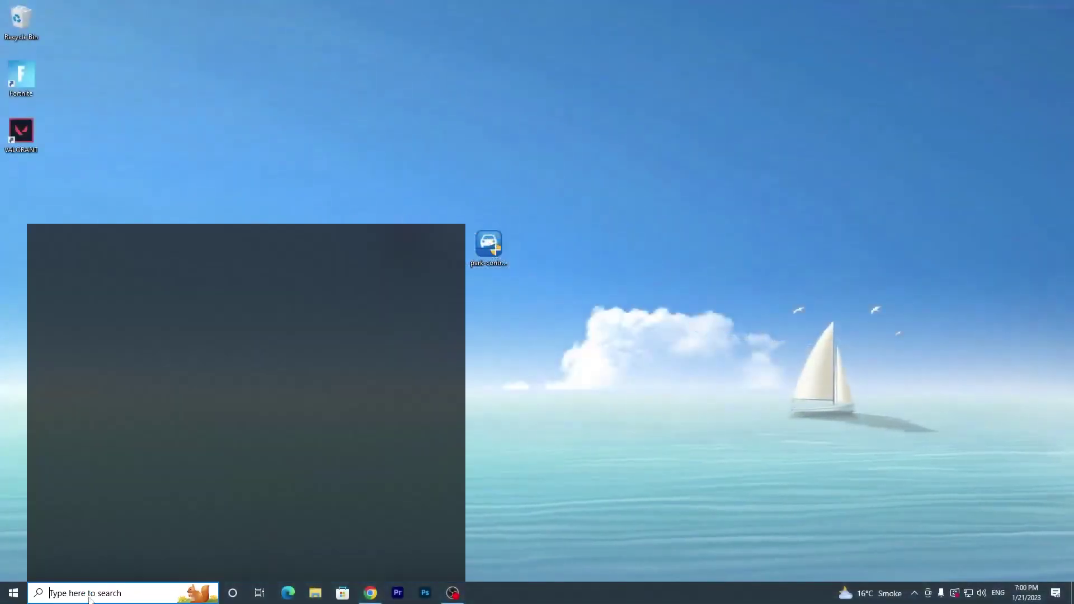
pyautogui.write('po')
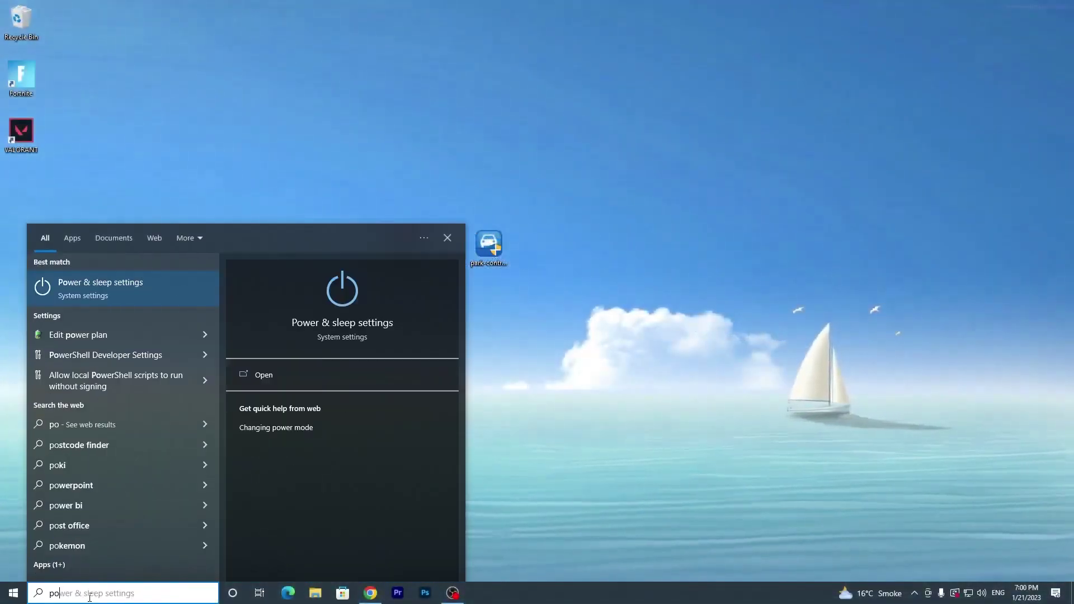
pyautogui.press('Return')
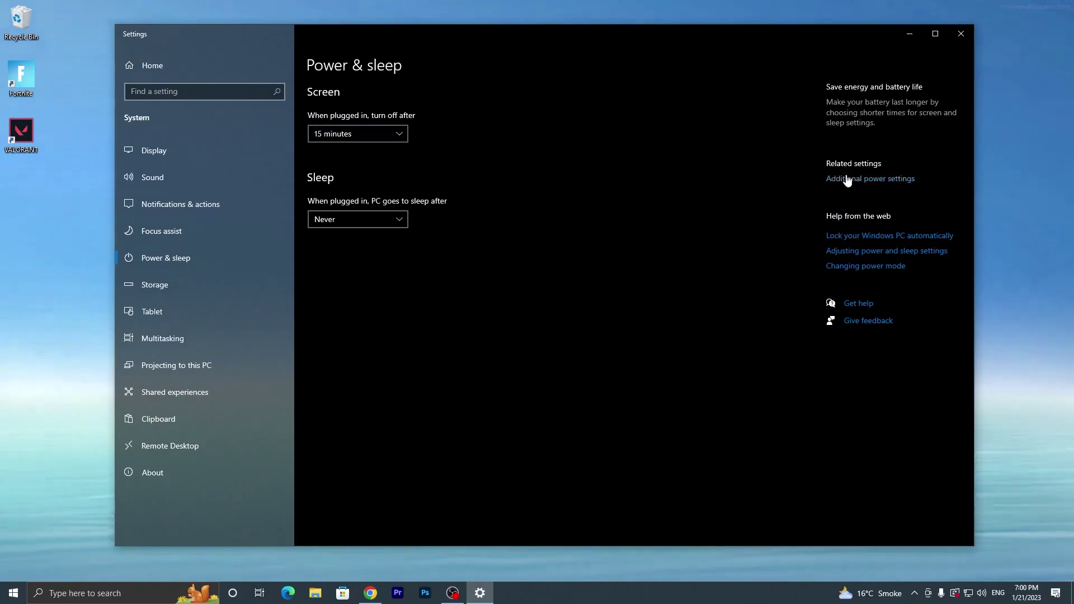
pyautogui.click(847, 179)
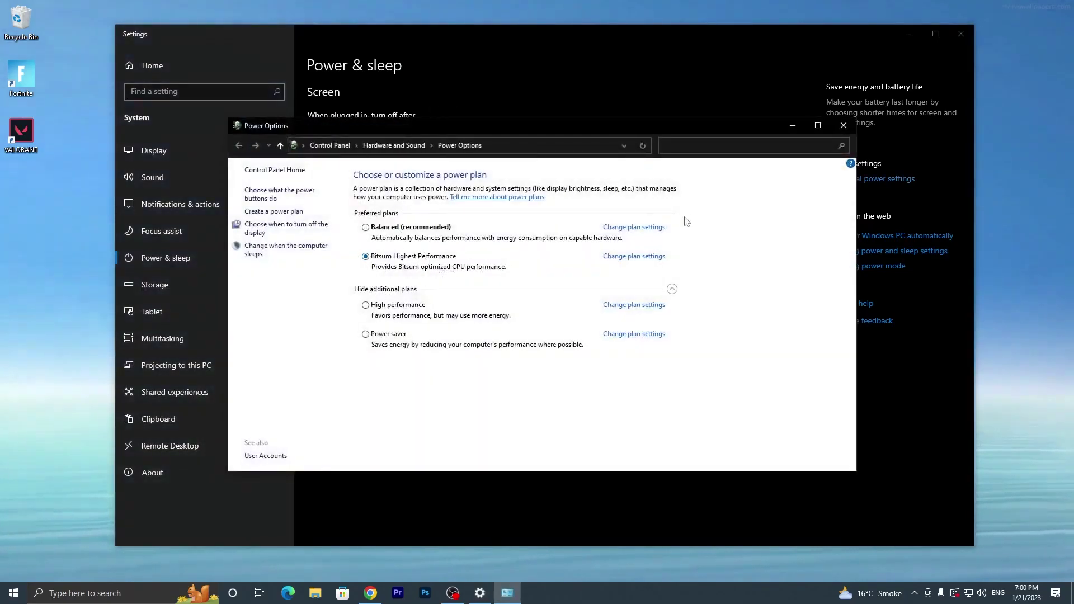
pyautogui.click(843, 125)
pyautogui.click(961, 33)
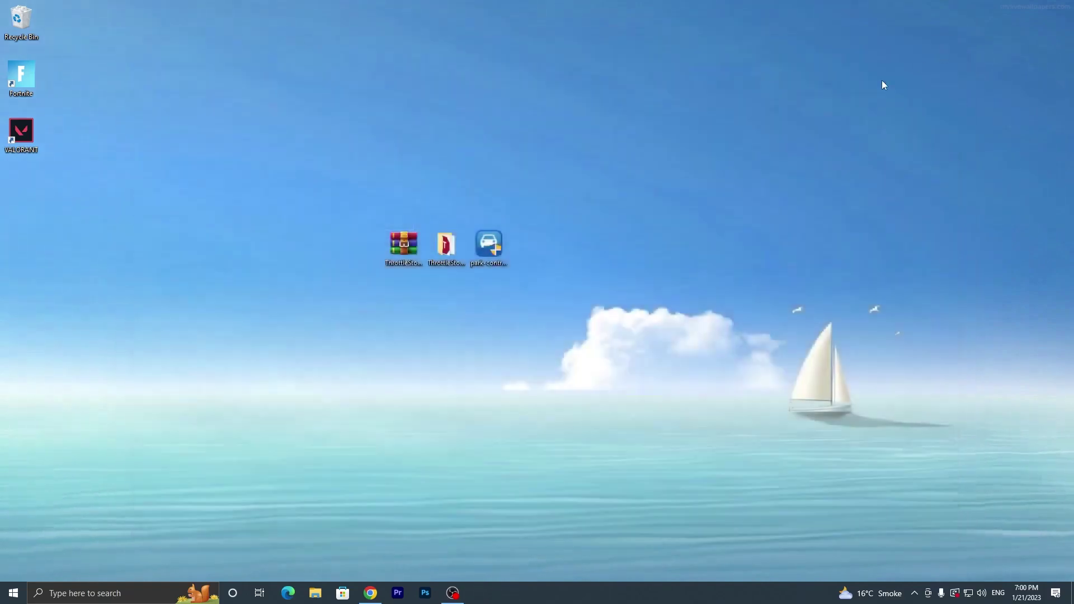